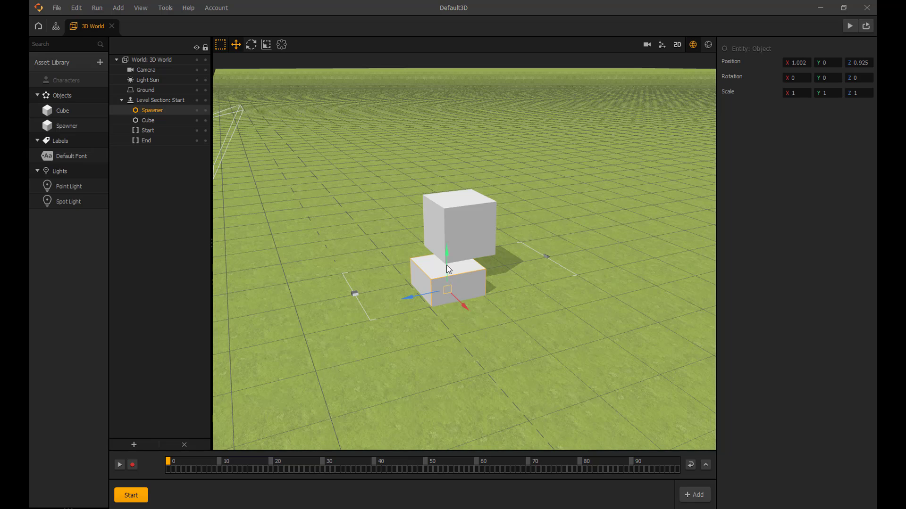
# Delete the upper Cube from the 3D world and raise the Spawner to a height of about 4.9.
pyautogui.click(463, 235)
pyautogui.press('Delete')
pyautogui.click(449, 265)
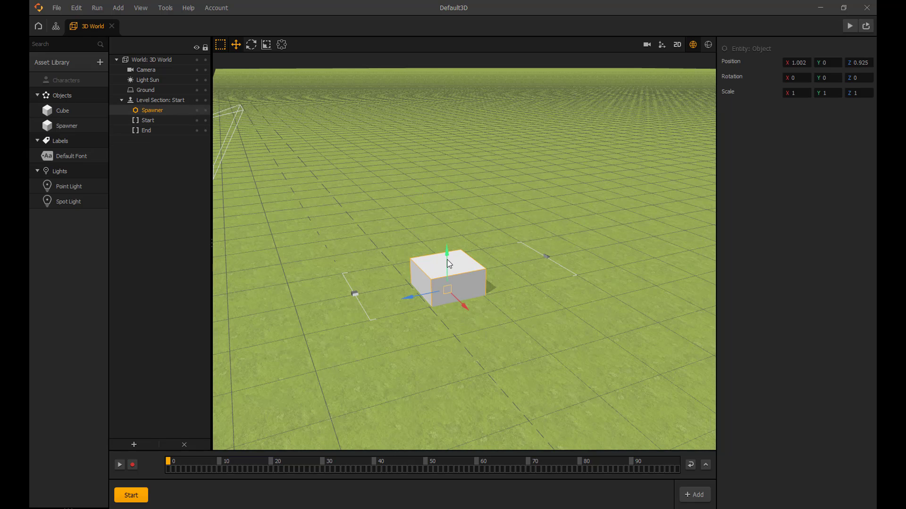
pyautogui.moveTo(448, 263); pyautogui.dragTo(437, 147)
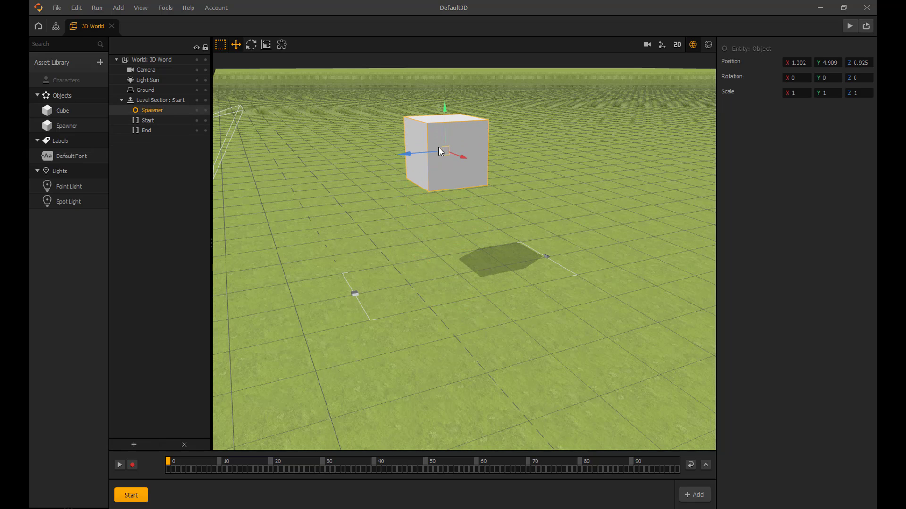
# Set the Spawner's X and Z positions to 0.
pyautogui.click(807, 63)
pyautogui.write('0')
pyautogui.press('Return')
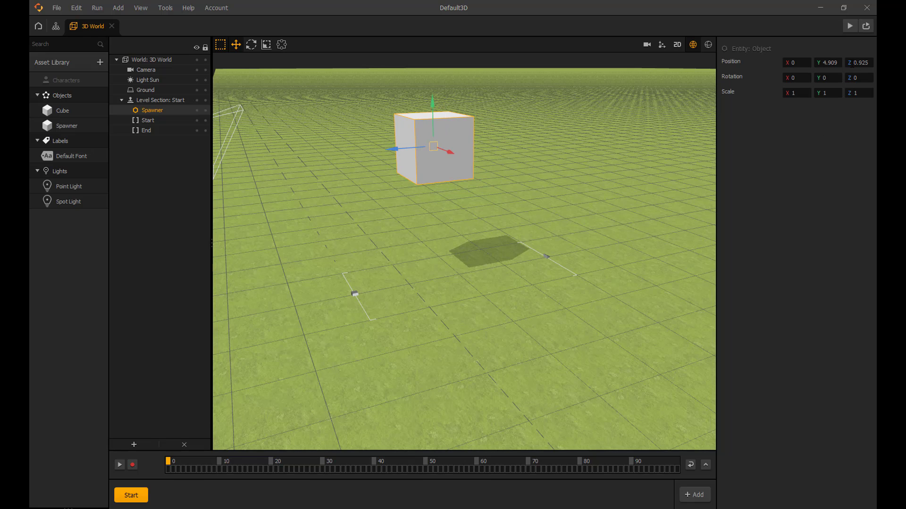
pyautogui.doubleClick(853, 63)
pyautogui.write('0')
pyautogui.press('Return')
pyautogui.click(616, 211)
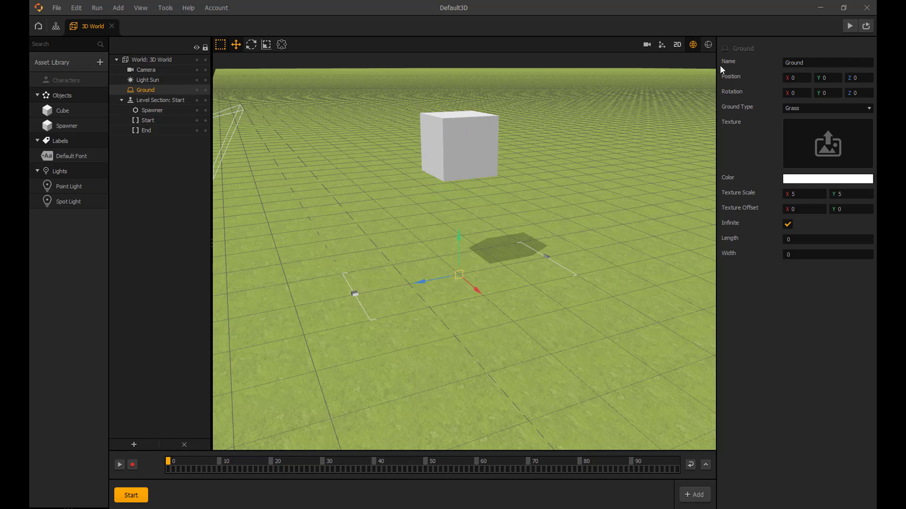
# Raise the Spawner further above the ground along the vertical axis.
pyautogui.click(647, 45)
pyautogui.click(646, 44)
pyautogui.click(451, 143)
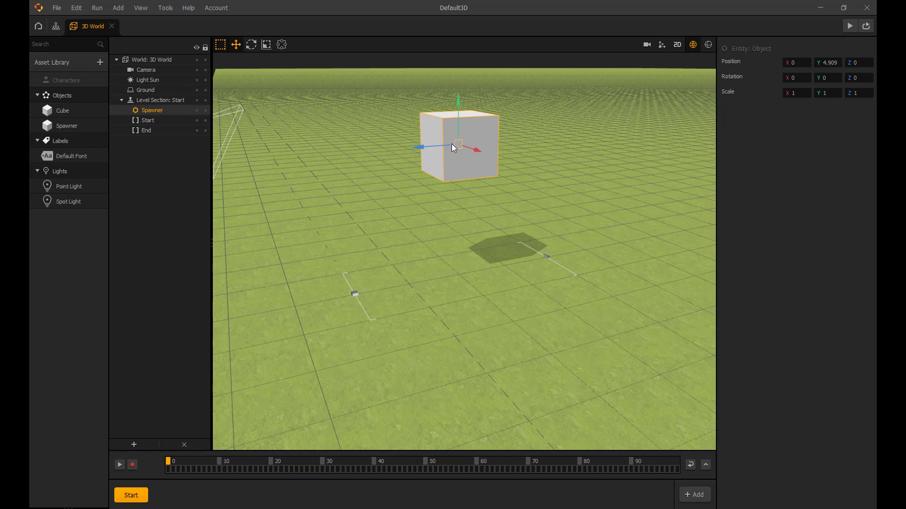
pyautogui.moveTo(461, 129); pyautogui.dragTo(458, 74)
pyautogui.click(581, 97)
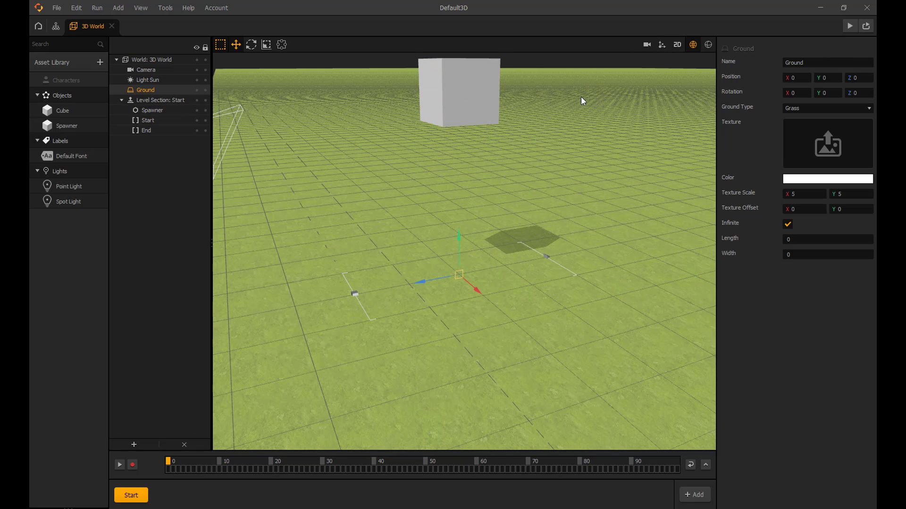
# Open the Spawner asset's node graph and add a Receive node above the Start node.
pyautogui.doubleClick(64, 126)
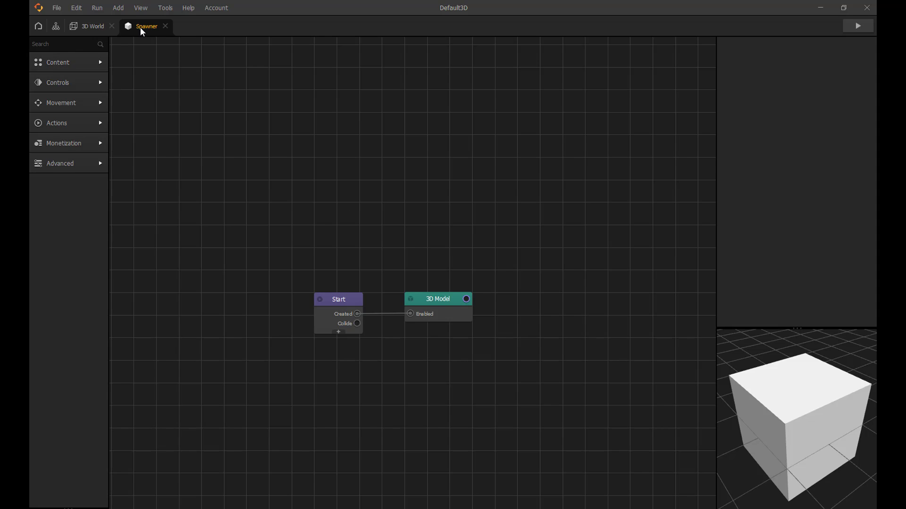
pyautogui.click(69, 47)
pyautogui.write('re')
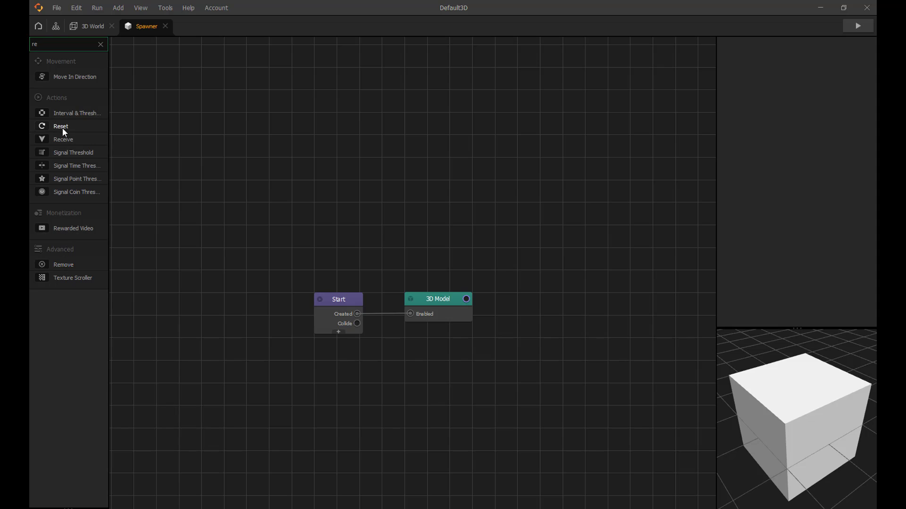
pyautogui.moveTo(65, 138); pyautogui.dragTo(342, 185)
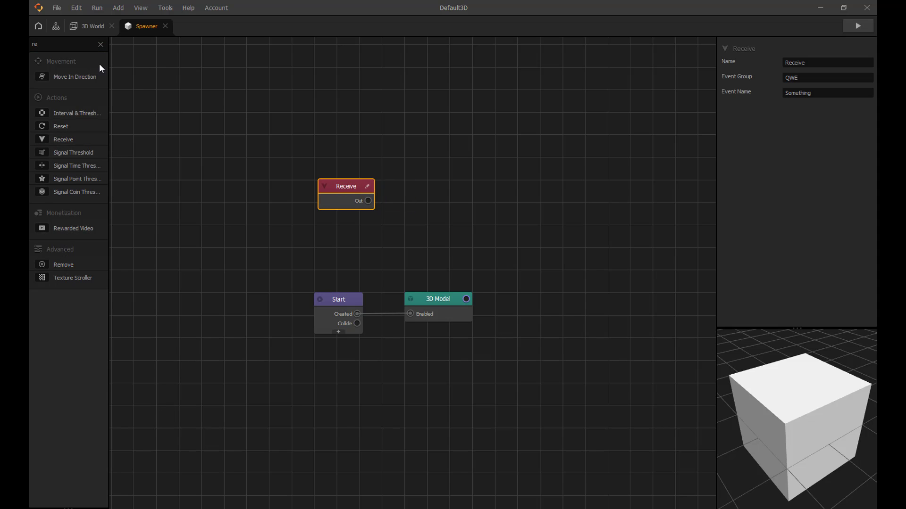
# Add a Spawn node beside the Receive node and link it to the Receive node's output.
pyautogui.click(100, 45)
pyautogui.write('spawn')
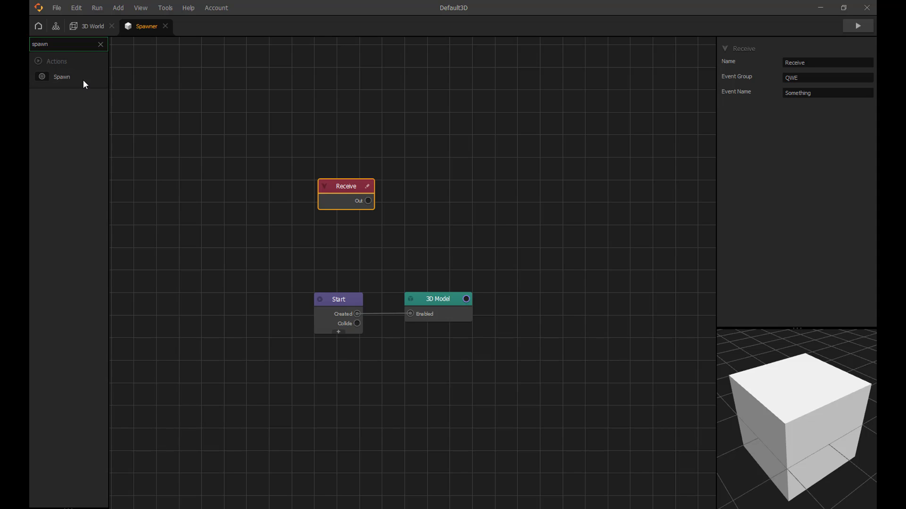
pyautogui.moveTo(83, 84); pyautogui.dragTo(421, 189)
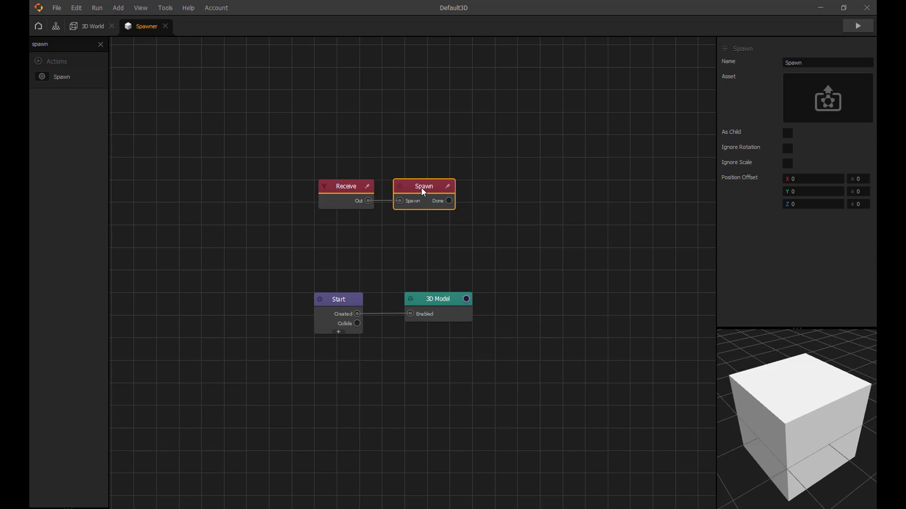
# Shift the Receive node slightly away from the Spawn node and set its event name to ASD.
pyautogui.moveTo(348, 189); pyautogui.dragTo(339, 189)
pyautogui.doubleClick(807, 95)
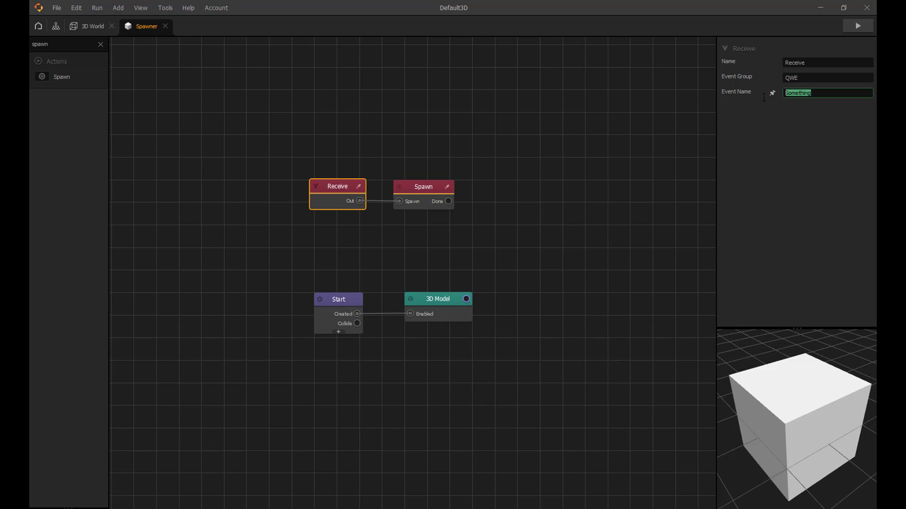
pyautogui.write('ASD')
pyautogui.click(524, 173)
# Assign the Cube object as the Spawn node's asset and close the Spawner graph.
pyautogui.click(408, 185)
pyautogui.click(865, 80)
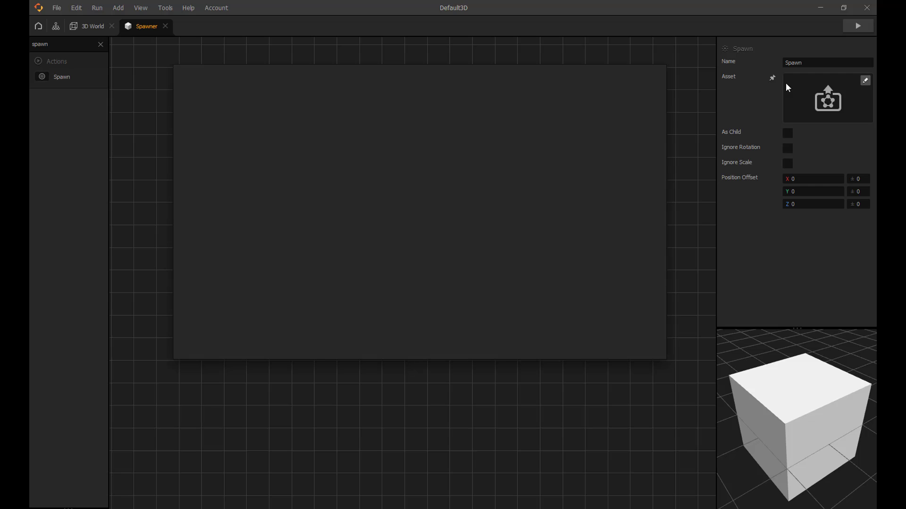
pyautogui.click(222, 137)
pyautogui.scroll(-5, 561, 283)
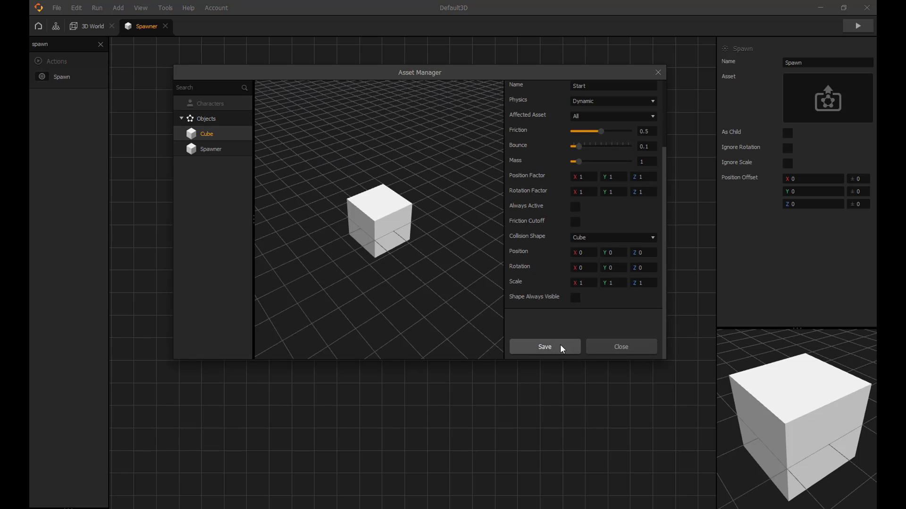
pyautogui.click(559, 347)
pyautogui.click(528, 184)
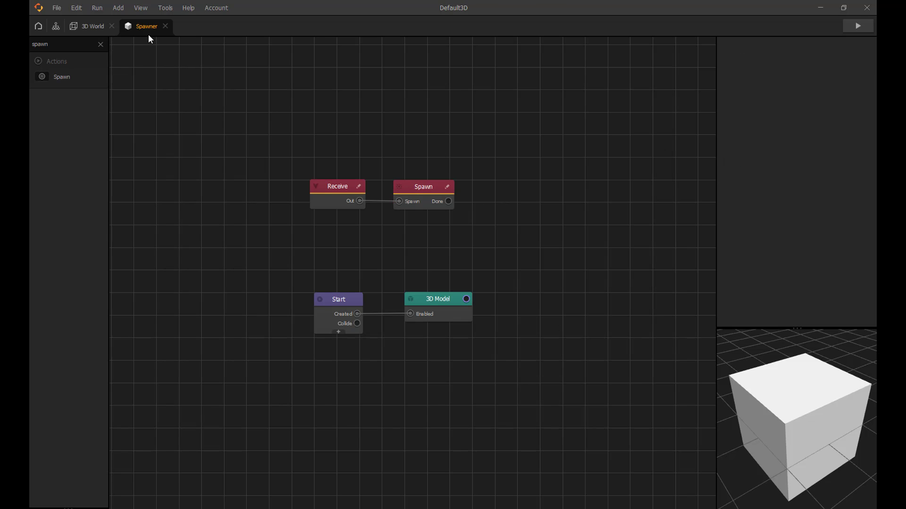
pyautogui.click(165, 26)
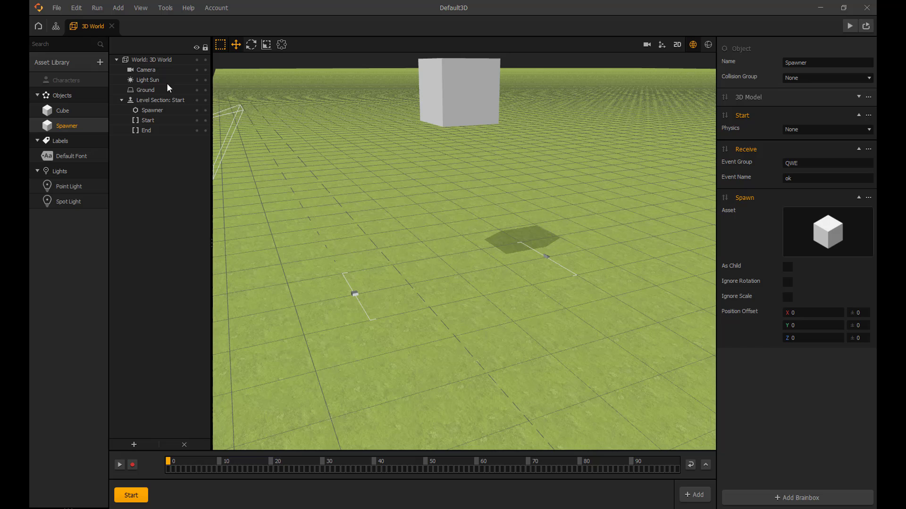
# Open the Cube asset's node graph and add a Shop Item Placeholder node above the existing nodes.
pyautogui.doubleClick(66, 118)
pyautogui.click(73, 163)
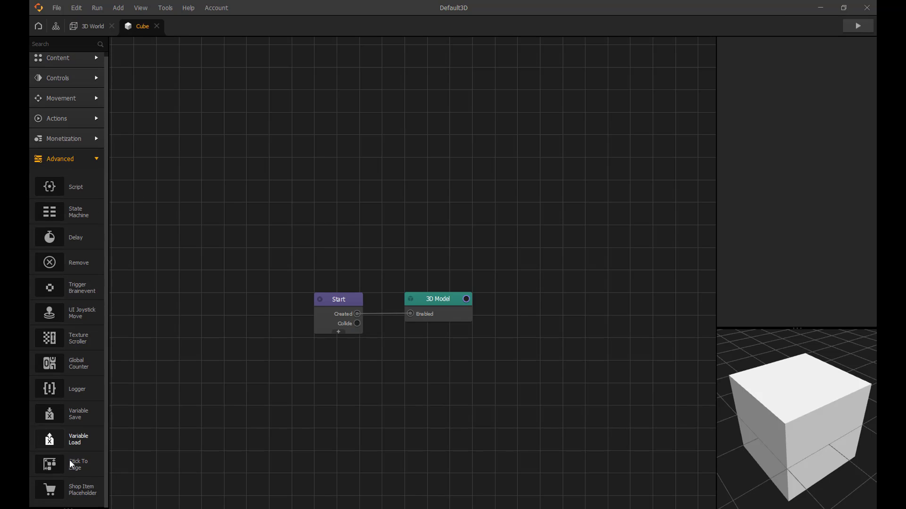
pyautogui.moveTo(66, 490); pyautogui.dragTo(395, 188)
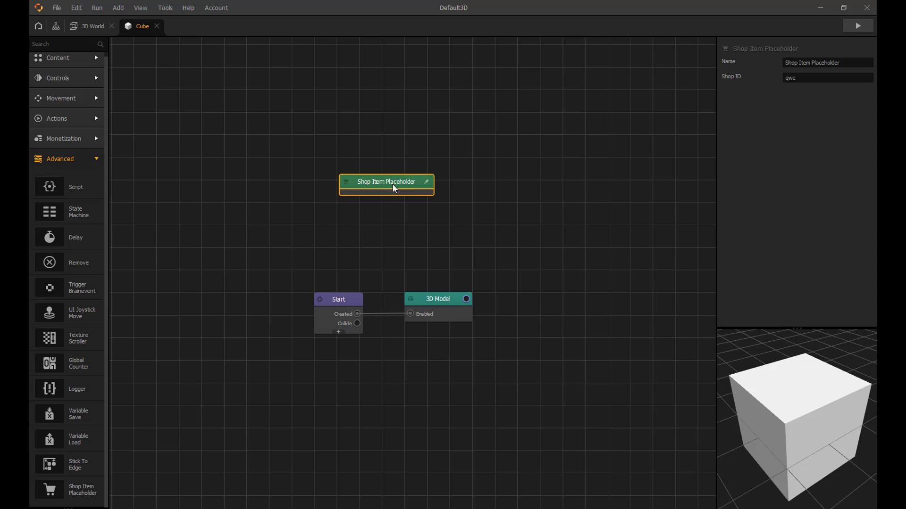
# Set the Shop Item Placeholder's shop ID to Cube1.
pyautogui.click(784, 78)
pyautogui.write('Cube1')
pyautogui.doubleClick(796, 77)
pyautogui.click(593, 101)
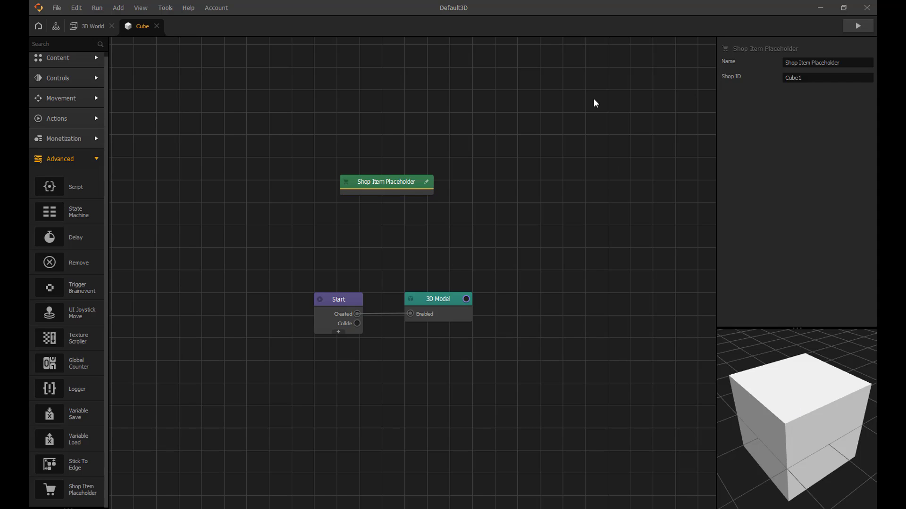
# Add a UI Screen node to the project's scene map and connect its Load input to the 3D World's UI output.
pyautogui.click(92, 26)
pyautogui.click(56, 26)
pyautogui.moveTo(448, 261); pyautogui.dragTo(368, 265)
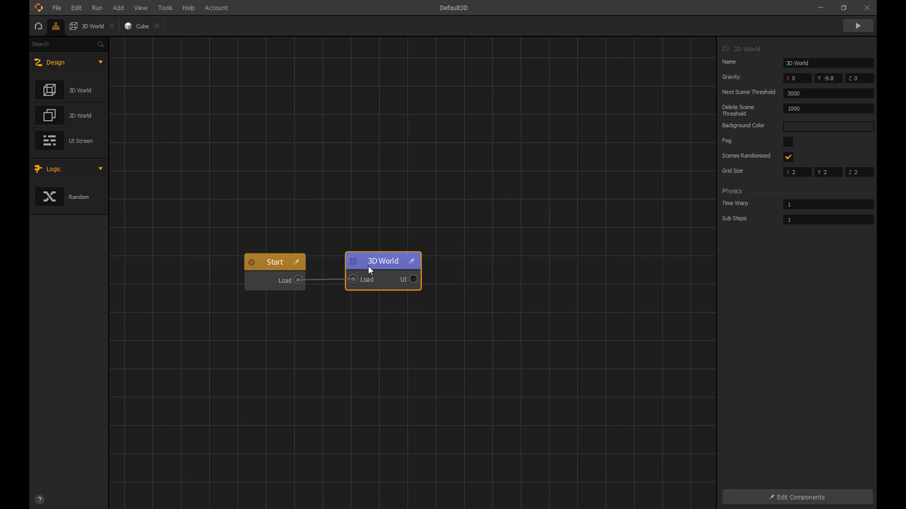
pyautogui.rightClick(374, 167)
pyautogui.click(408, 202)
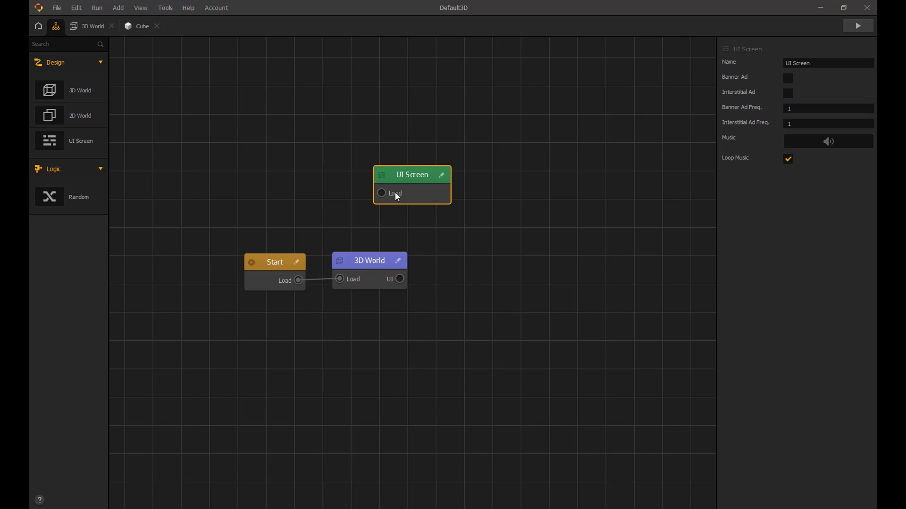
pyautogui.moveTo(377, 195); pyautogui.dragTo(400, 279)
pyautogui.moveTo(405, 177); pyautogui.dragTo(372, 202)
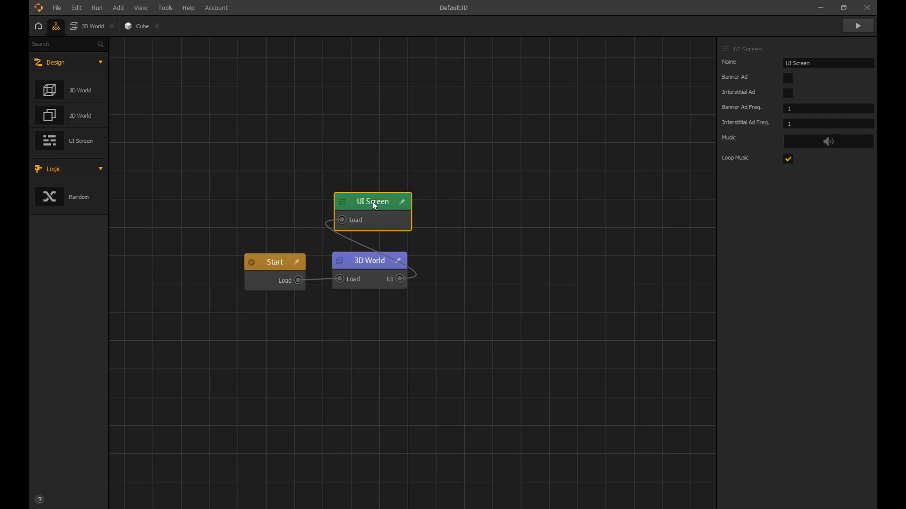
# Open the UI Screen and change the Default Font's main color to white (#ffffff) in the Font Builder.
pyautogui.doubleClick(372, 202)
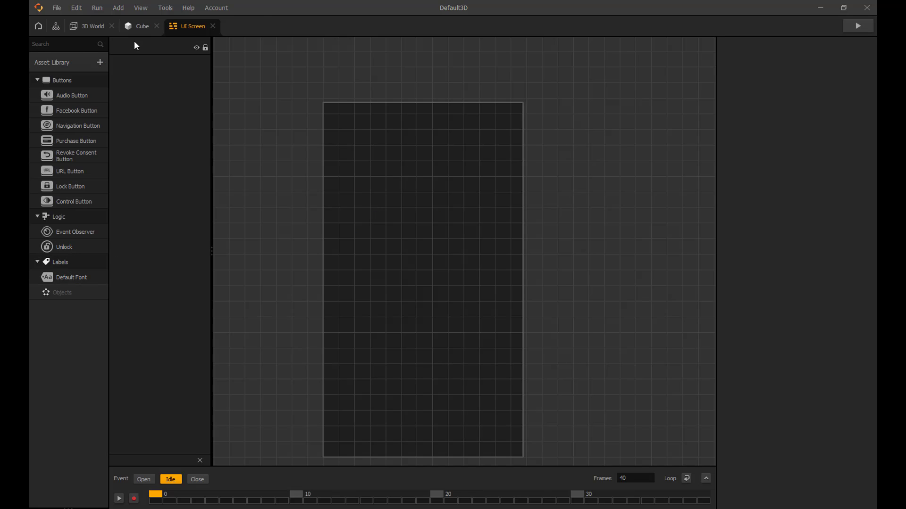
pyautogui.click(164, 12)
pyautogui.click(169, 22)
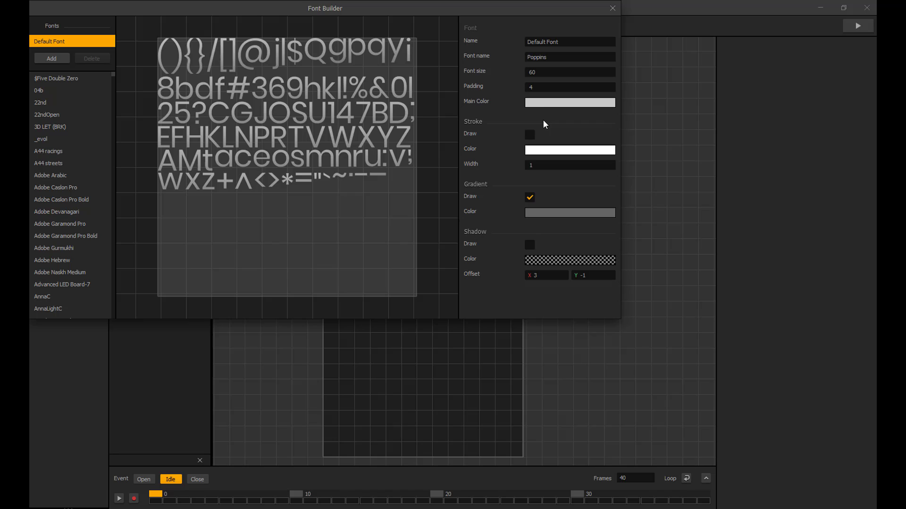
pyautogui.click(556, 102)
pyautogui.moveTo(444, 89); pyautogui.dragTo(443, 67)
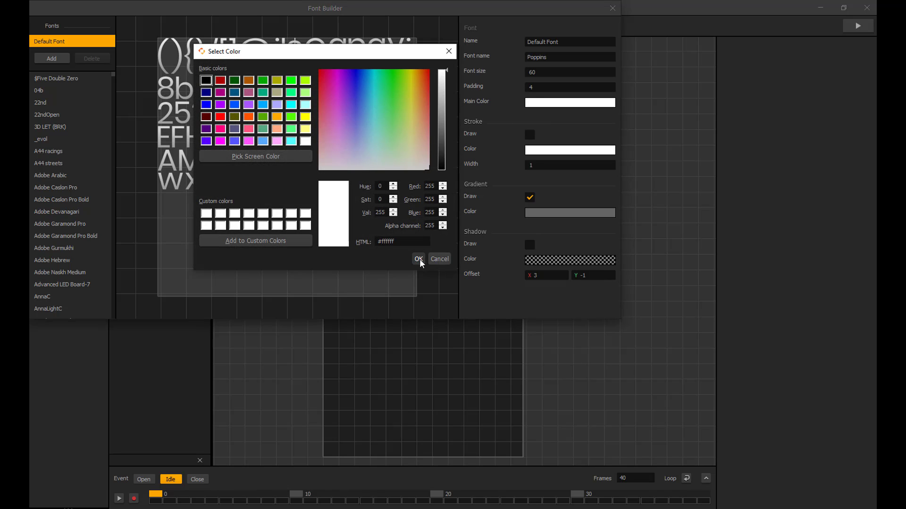
pyautogui.click(419, 259)
pyautogui.click(612, 9)
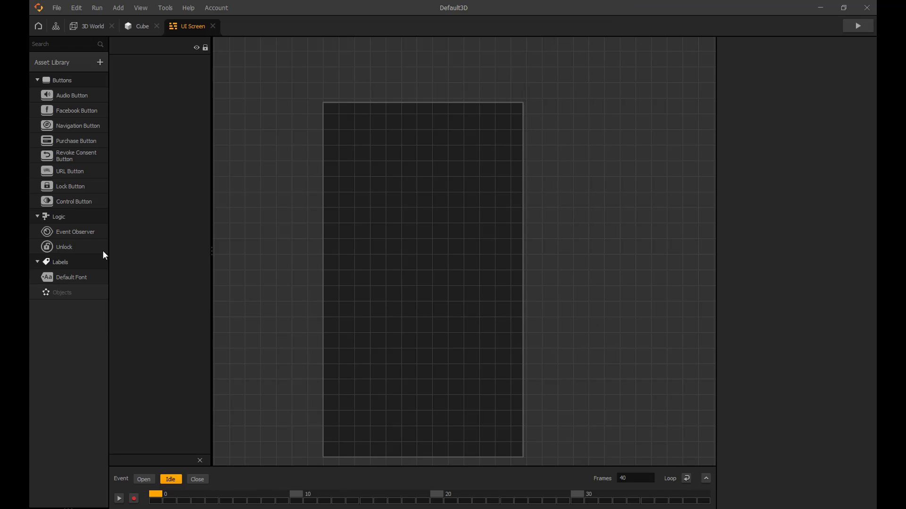
# Place a Default Font label near the top of the UI Screen at X position 320, scaled to 0.8 in X and Y.
pyautogui.moveTo(70, 277); pyautogui.dragTo(364, 152)
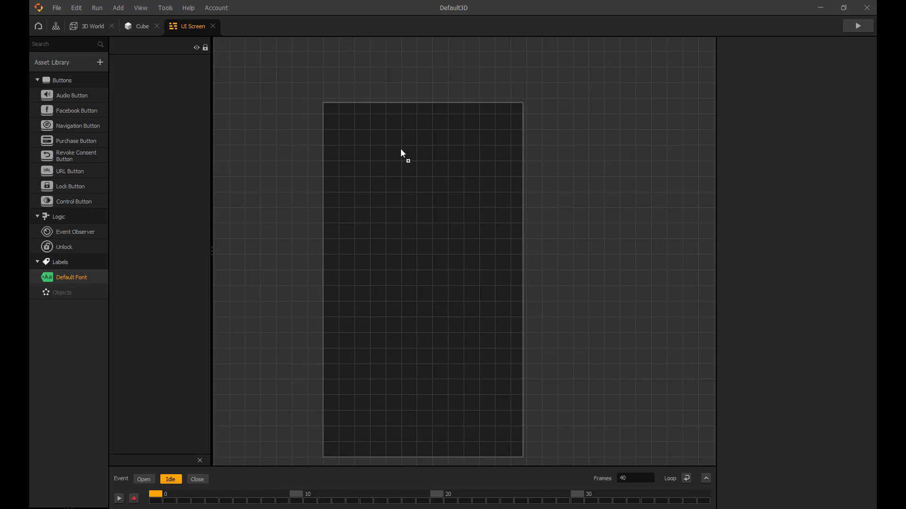
pyautogui.moveTo(416, 129); pyautogui.dragTo(416, 128)
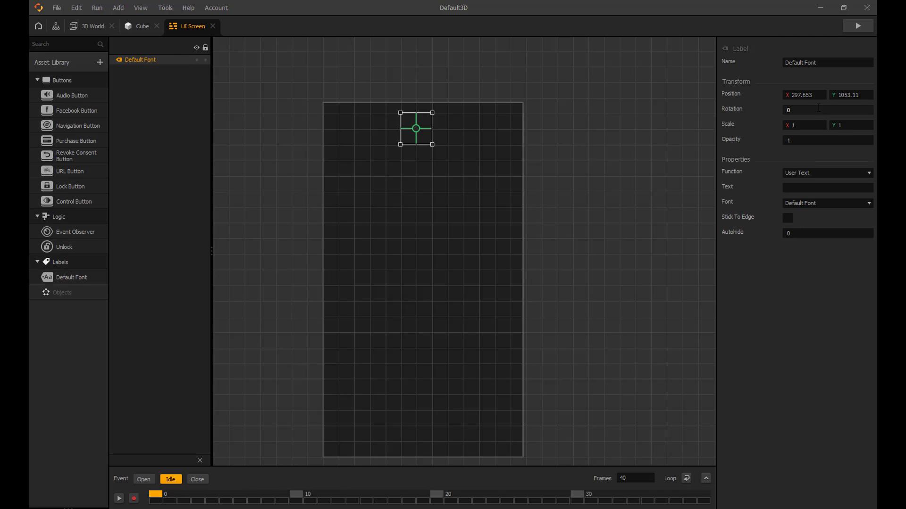
pyautogui.click(802, 95)
pyautogui.write('320')
pyautogui.press('Tab')
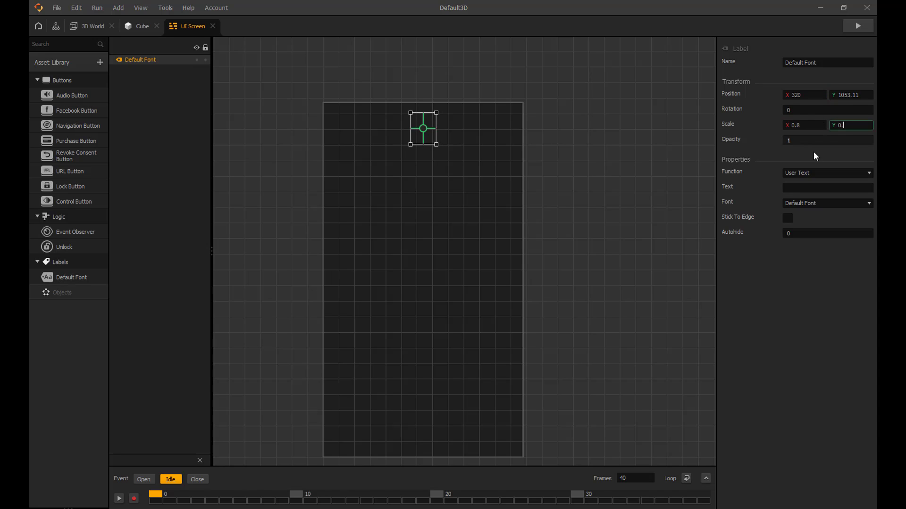
pyautogui.click(451, 161)
pyautogui.click(426, 131)
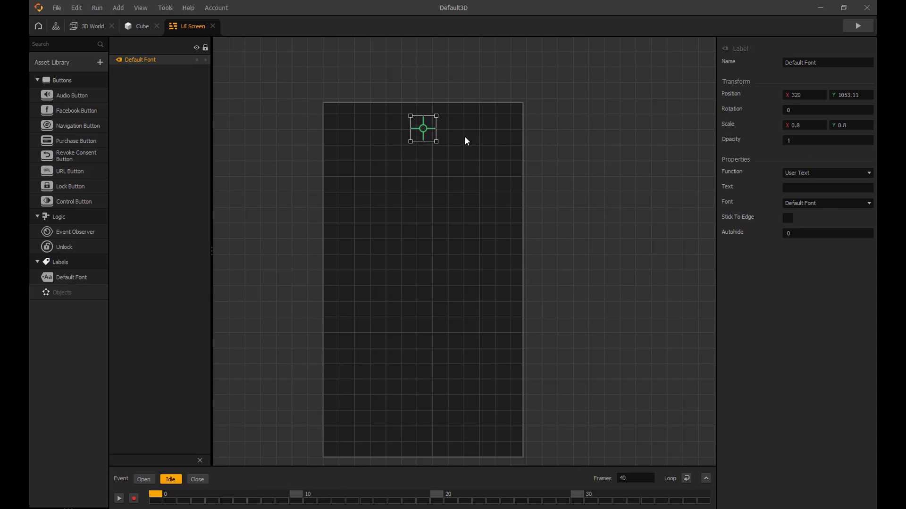
# Set the label's text to Shop.
pyautogui.click(834, 191)
pyautogui.write('Shop')
pyautogui.click(639, 176)
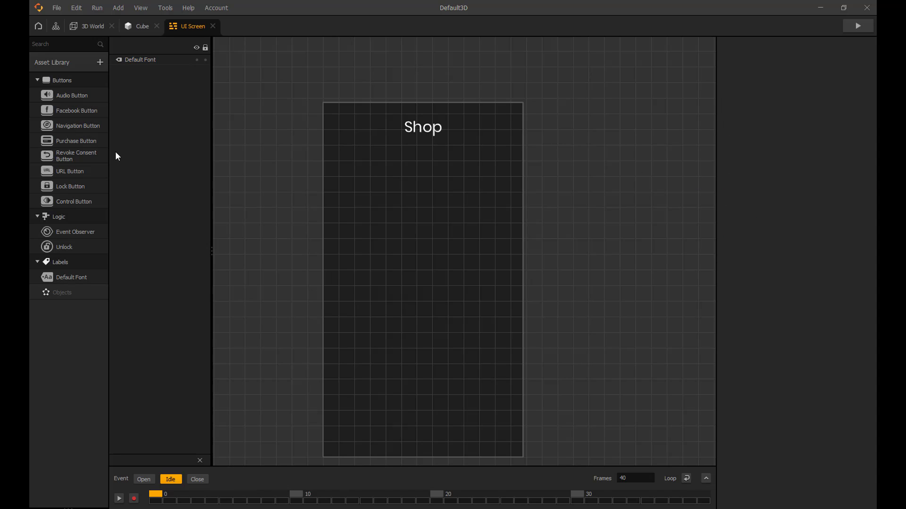
# Place a Navigation Button over the Shop label, scaled to about 2.34 by 1.15, with X position 320.
pyautogui.moveTo(91, 126); pyautogui.dragTo(418, 131)
pyautogui.moveTo(814, 96); pyautogui.dragTo(778, 97)
pyautogui.write('32')
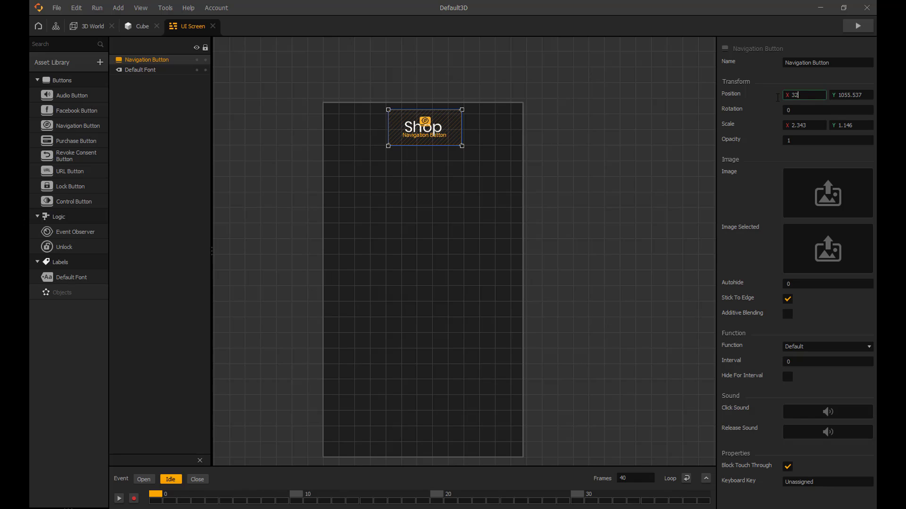
pyautogui.click(619, 141)
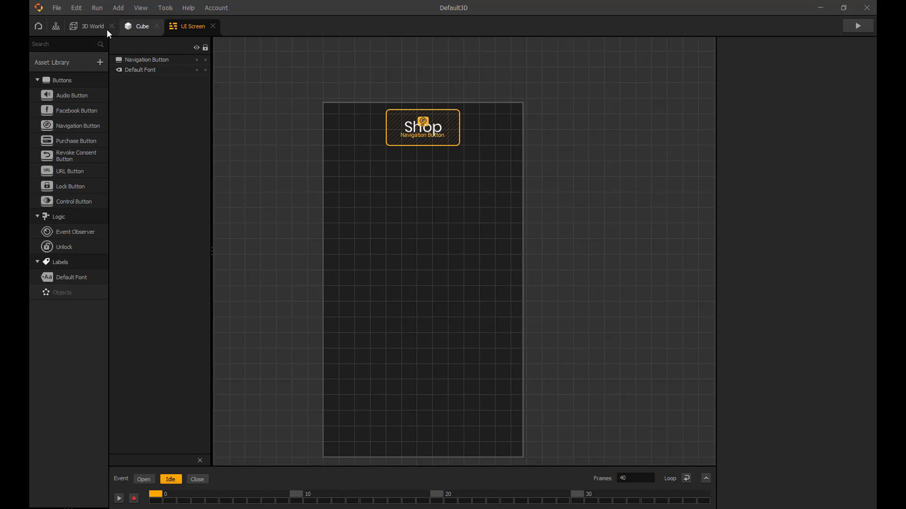
# Rename the Navigation Button on the UI Screen to Shop Button.
pyautogui.click(55, 26)
pyautogui.moveTo(389, 195); pyautogui.dragTo(387, 186)
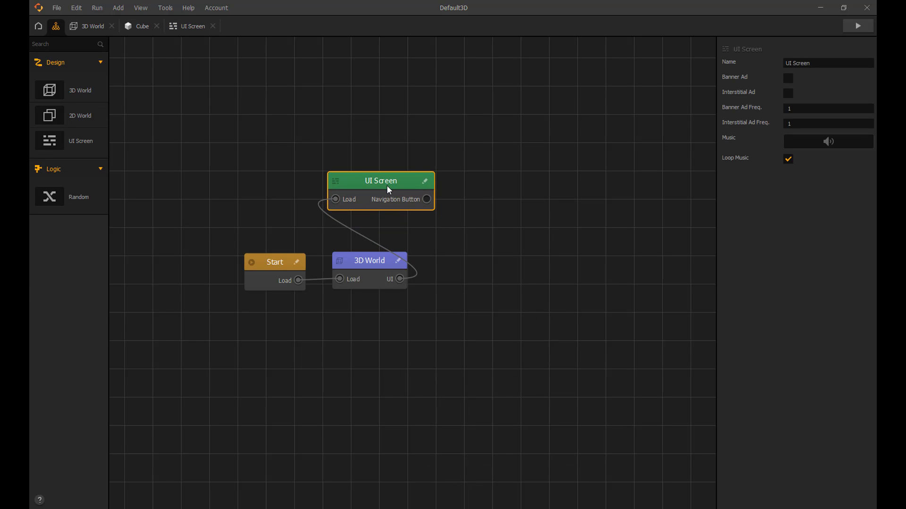
pyautogui.doubleClick(387, 186)
pyautogui.click(399, 137)
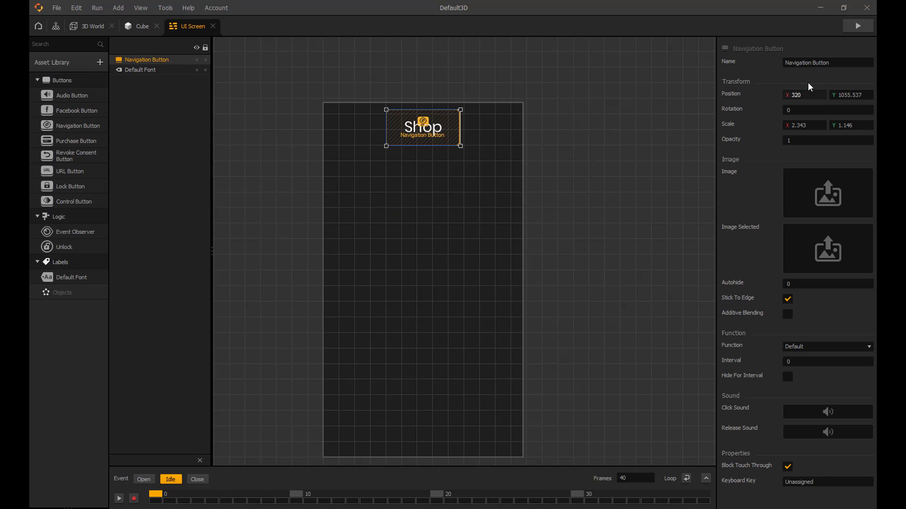
pyautogui.click(812, 67)
pyautogui.moveTo(812, 68); pyautogui.dragTo(764, 66)
pyautogui.write('S')
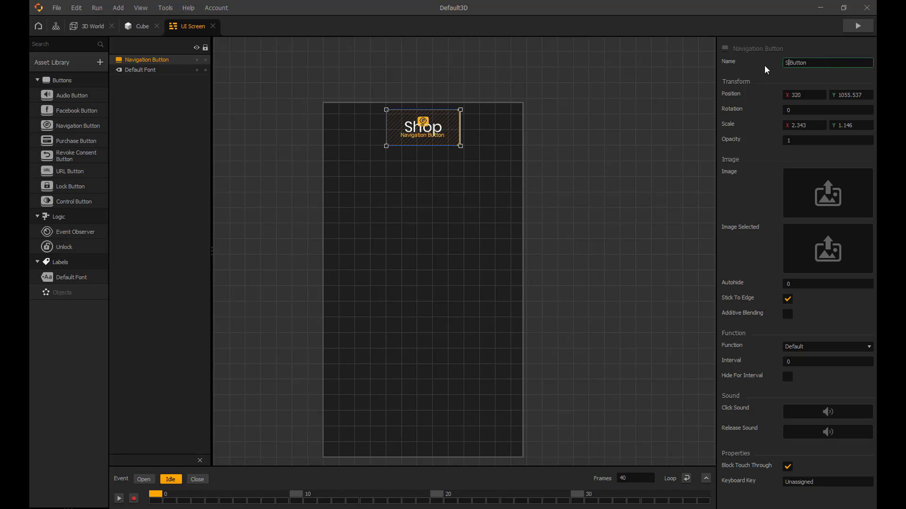
pyautogui.write('hop')
pyautogui.press('Return')
pyautogui.click(335, 48)
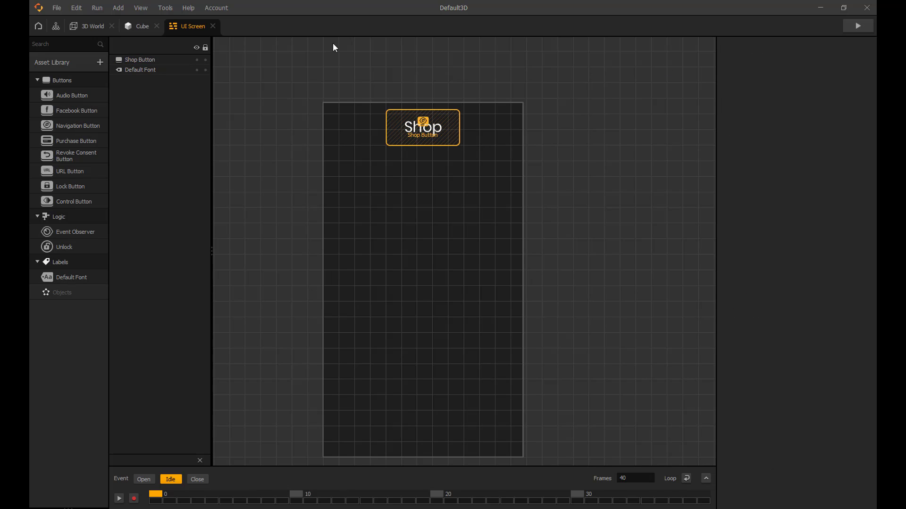
# Create a new UI Screen connected to the existing UI Screen's Shop Button output and name it Shop UI Screen.
pyautogui.click(213, 25)
pyautogui.moveTo(403, 195); pyautogui.dragTo(471, 174)
pyautogui.rightClick(452, 177)
pyautogui.click(465, 211)
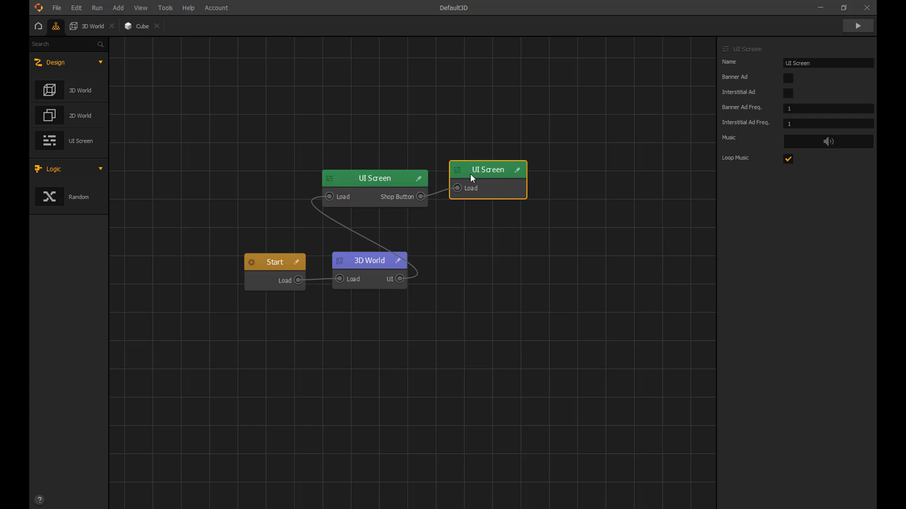
pyautogui.click(787, 64)
pyautogui.write('Shop')
pyautogui.click(668, 123)
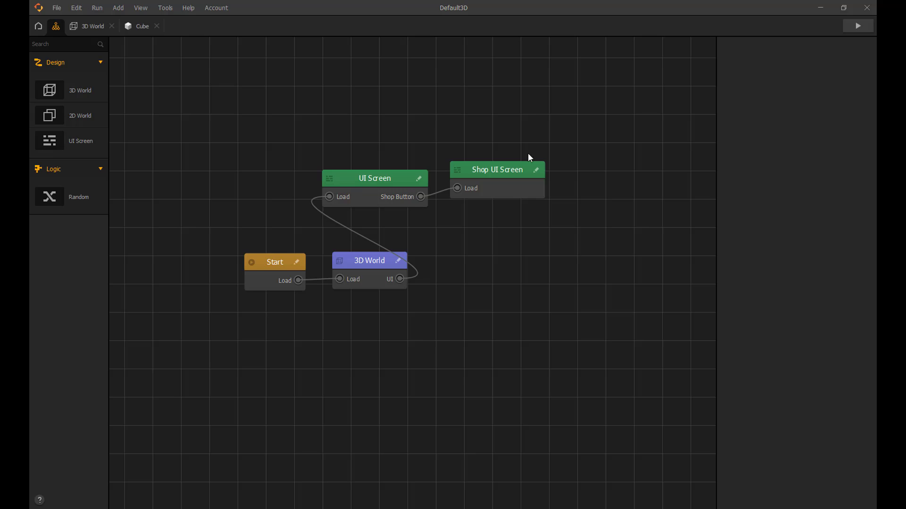
# Open the Shop UI Screen and add the Coin Shop Button and Confirmation Button smart assets to its library.
pyautogui.moveTo(503, 170); pyautogui.dragTo(521, 207)
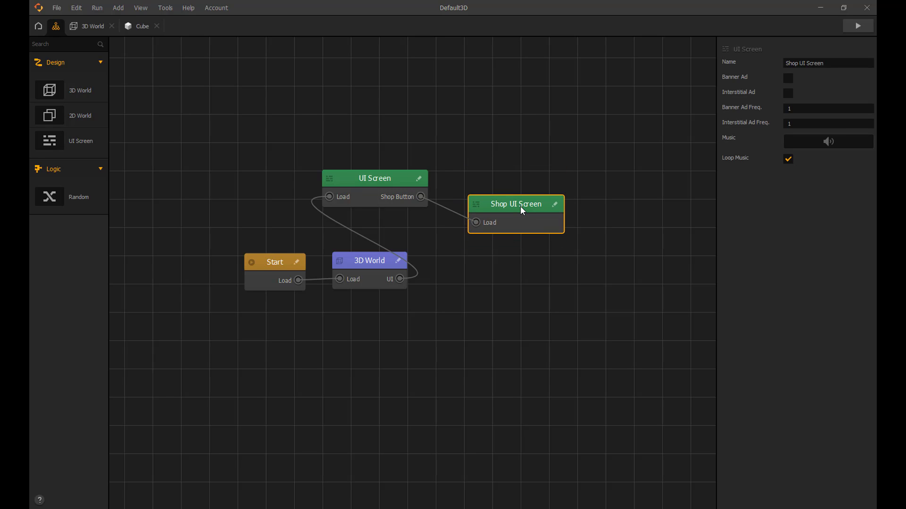
pyautogui.doubleClick(520, 207)
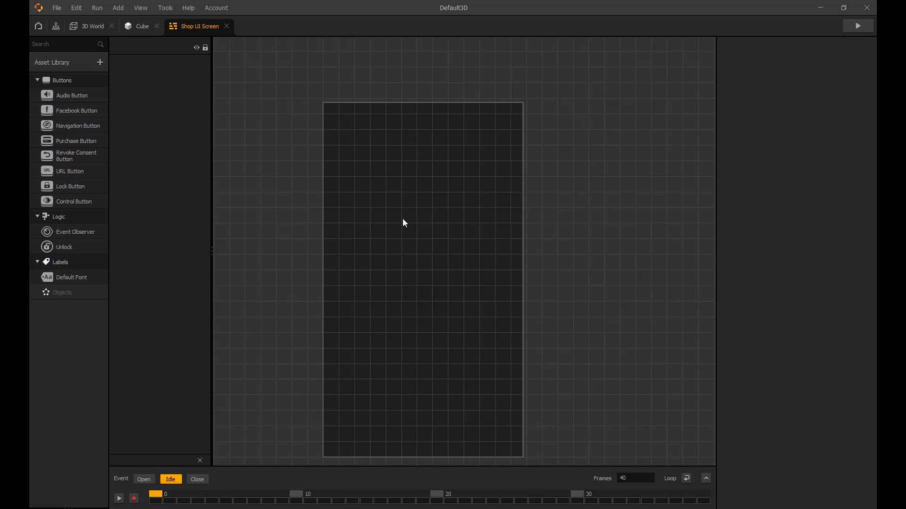
pyautogui.moveTo(434, 254); pyautogui.dragTo(445, 215, button='middle')
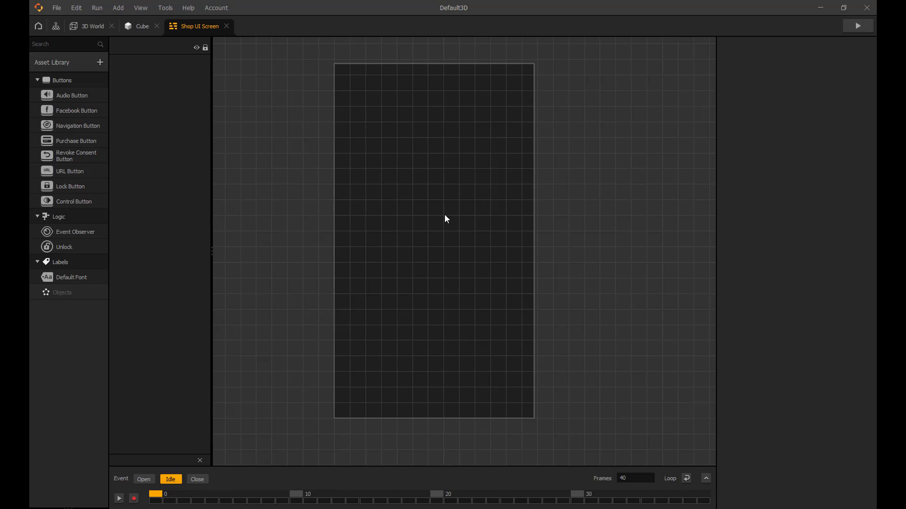
pyautogui.click(59, 63)
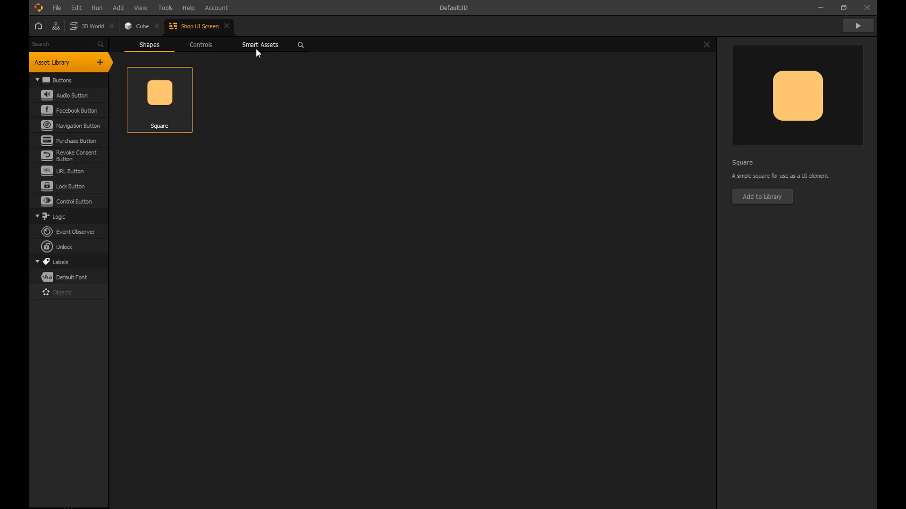
pyautogui.click(256, 49)
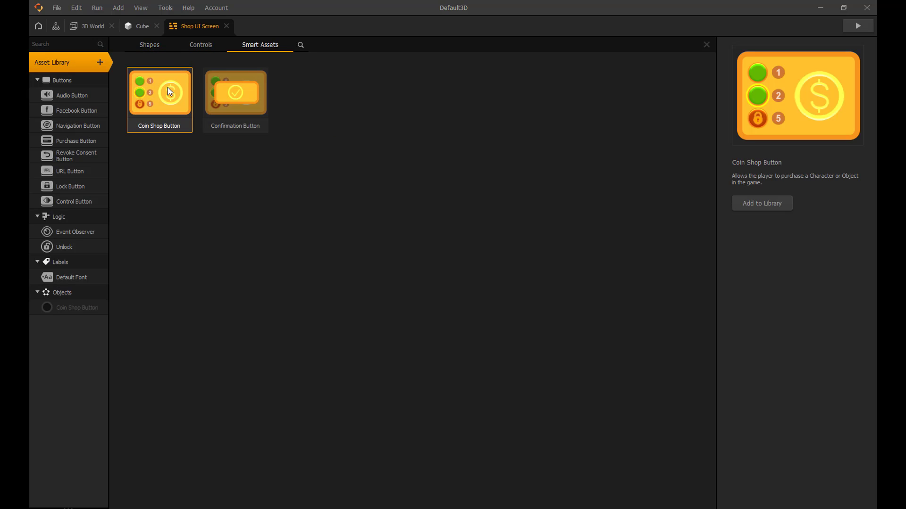
pyautogui.click(248, 89)
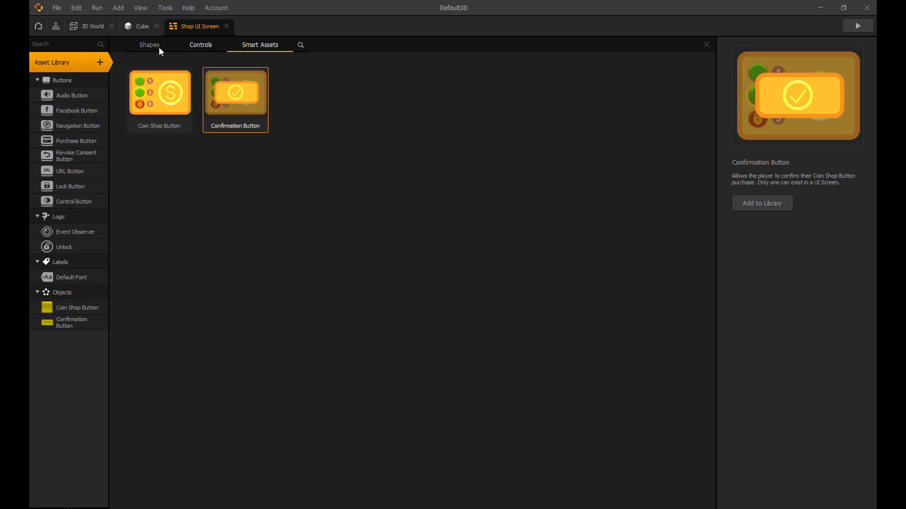
pyautogui.click(77, 61)
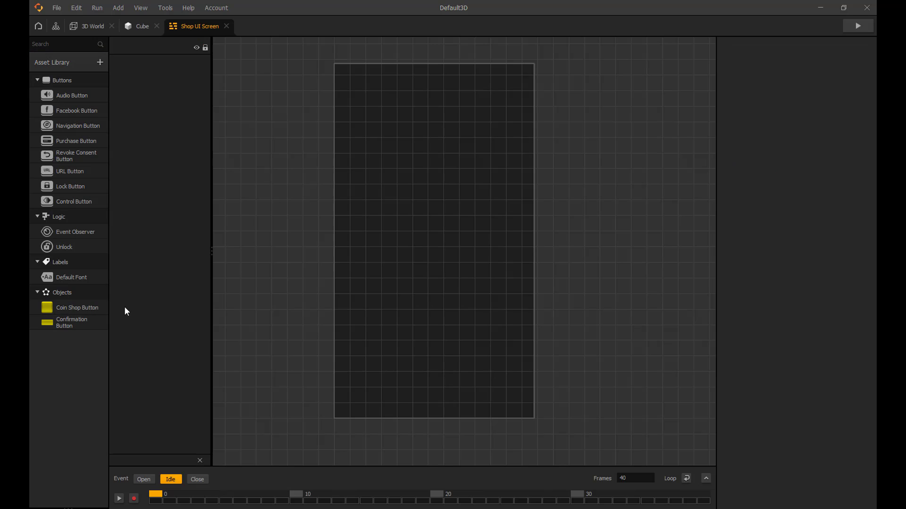
# Place a Coin Shop Button near the top of the Shop UI Screen with X position 320.
pyautogui.moveTo(78, 308); pyautogui.dragTo(395, 236)
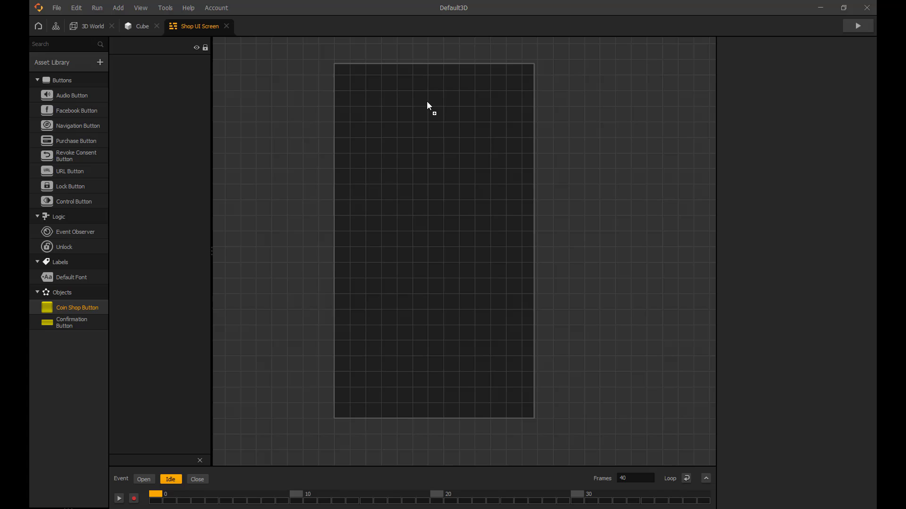
pyautogui.moveTo(428, 105); pyautogui.dragTo(430, 106)
pyautogui.moveTo(812, 77); pyautogui.dragTo(779, 79)
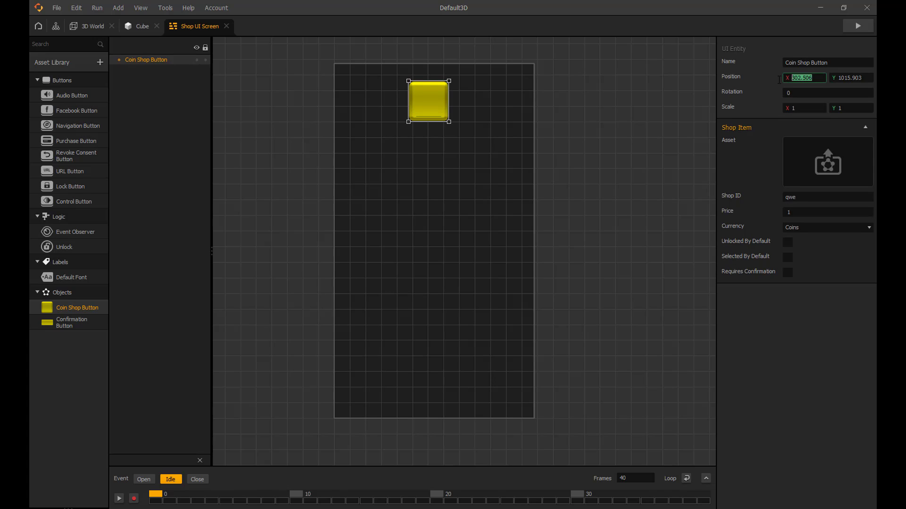
pyautogui.write('320')
pyautogui.click(576, 150)
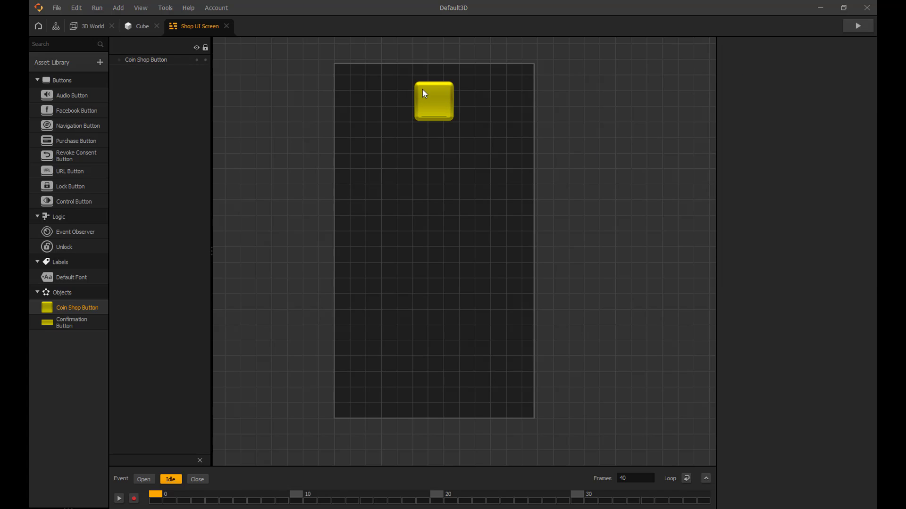
# Copy the Shop ID Cube1 from the Cube's Shop Item Placeholder into the Coin Shop Button's Shop ID.
pyautogui.click(430, 112)
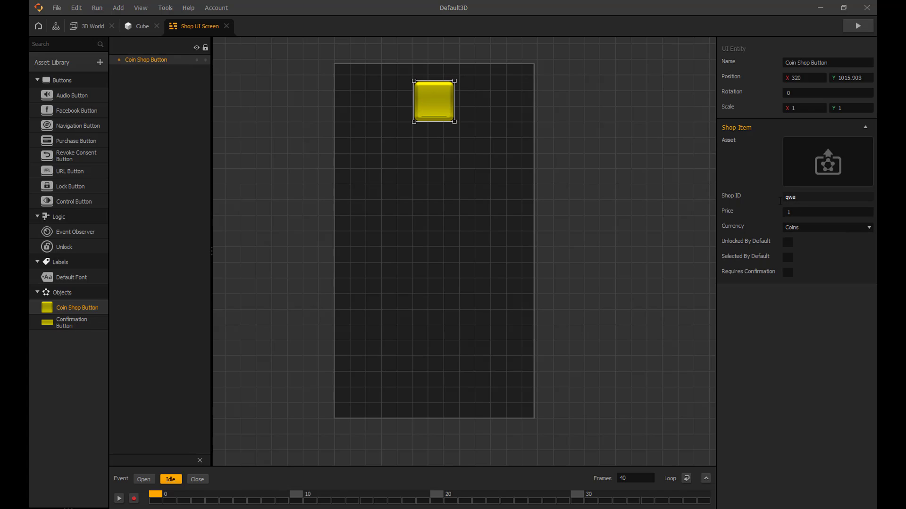
pyautogui.click(136, 27)
pyautogui.click(381, 178)
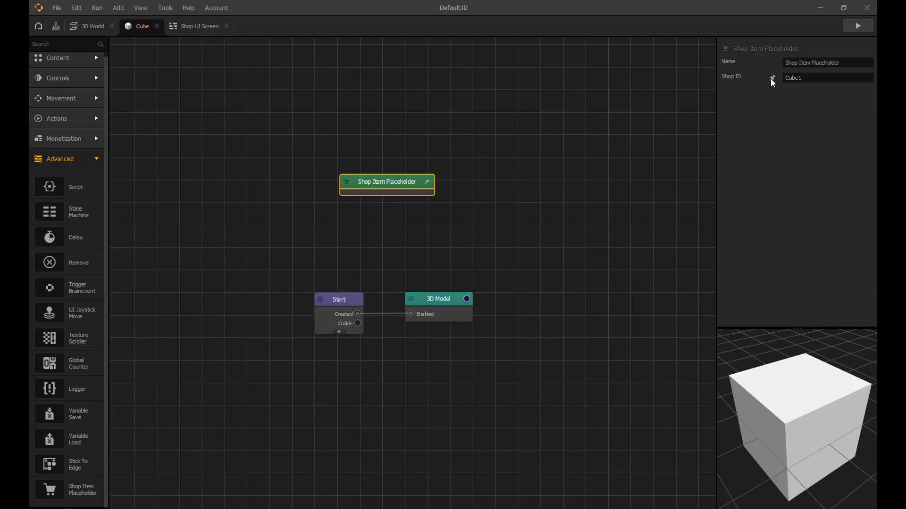
pyautogui.click(771, 78)
pyautogui.hotkey('ctrl', 'c')
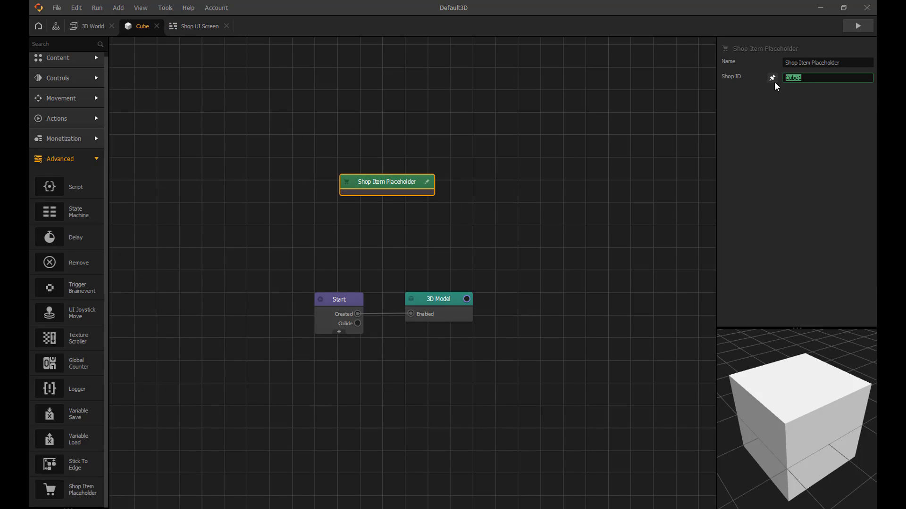
pyautogui.click(199, 26)
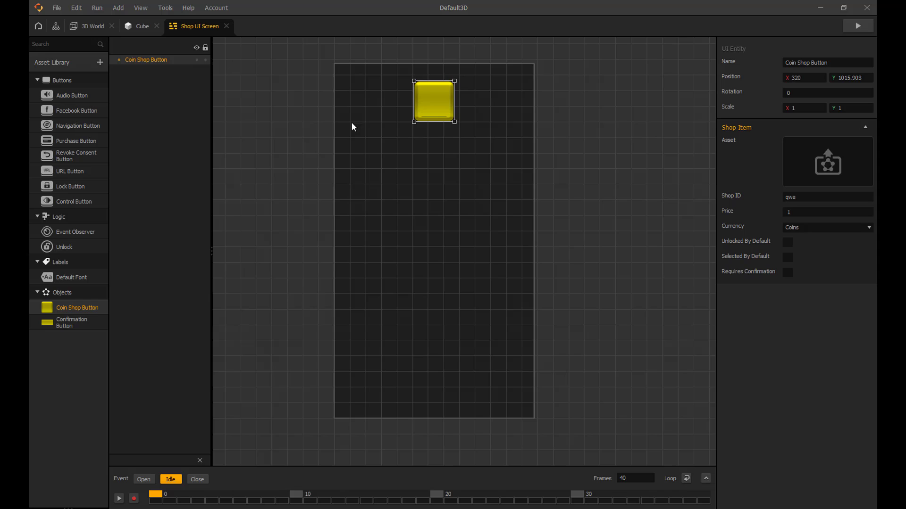
pyautogui.doubleClick(804, 198)
pyautogui.hotkey('ctrl', 'v')
# Set the Coin Shop Button's price to 10 and make its purchase require confirmation.
pyautogui.click(802, 213)
pyautogui.write('0')
pyautogui.click(777, 310)
pyautogui.click(415, 146)
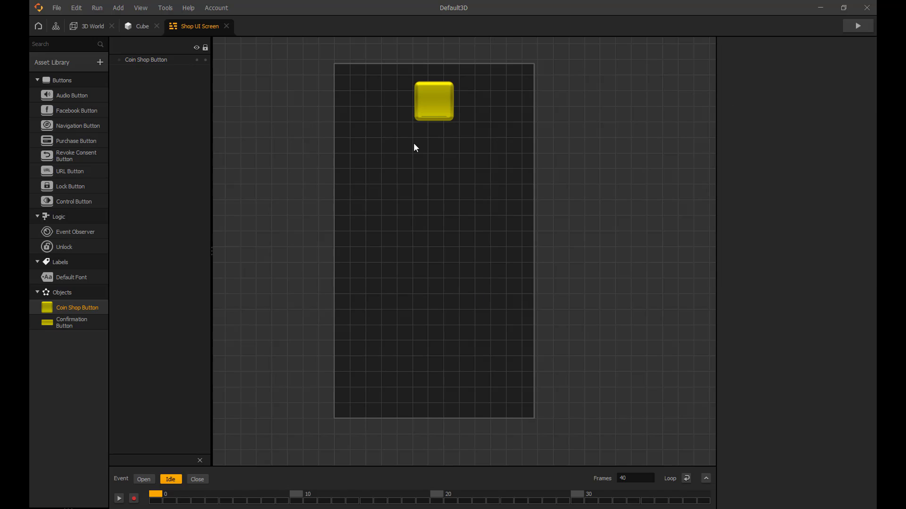
# Place a Confirmation Button near the bottom of the Shop UI Screen and scale it to 0.8 in X and Y.
pyautogui.moveTo(66, 321); pyautogui.dragTo(204, 284)
pyautogui.moveTo(450, 350); pyautogui.dragTo(425, 346)
pyautogui.moveTo(803, 109); pyautogui.dragTo(774, 112)
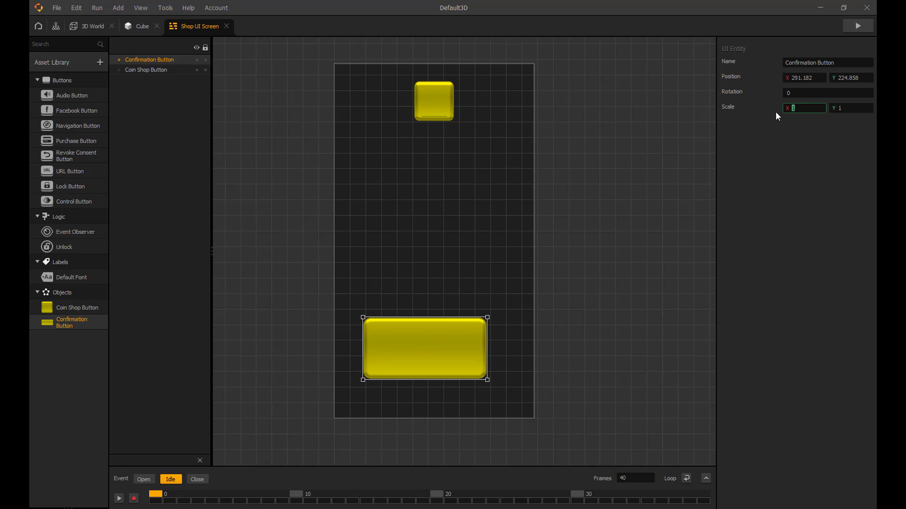
pyautogui.write('0.8')
pyautogui.press('Tab')
pyautogui.write('0.')
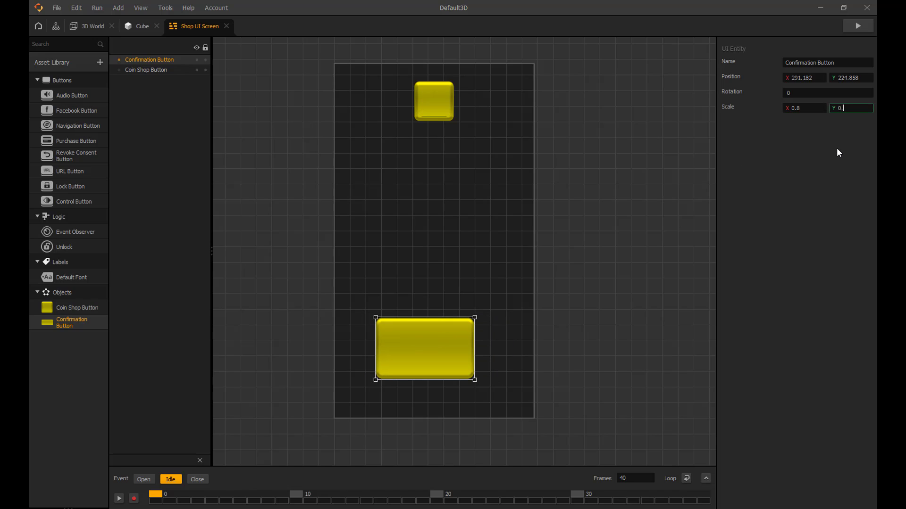
pyautogui.write('8')
# Set the Confirmation Button's X position to 320.
pyautogui.click(805, 77)
pyautogui.write('3')
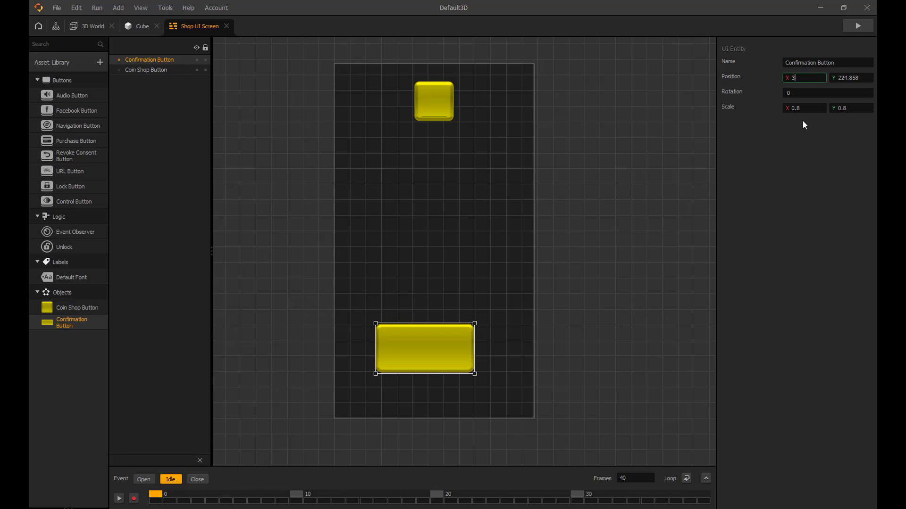
pyautogui.write('20')
pyautogui.press('Tab')
pyautogui.click(454, 344)
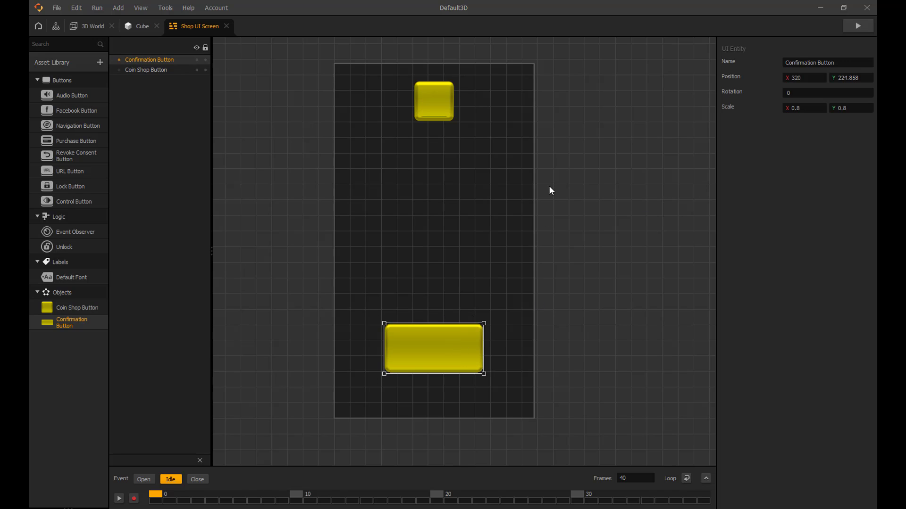
pyautogui.click(439, 102)
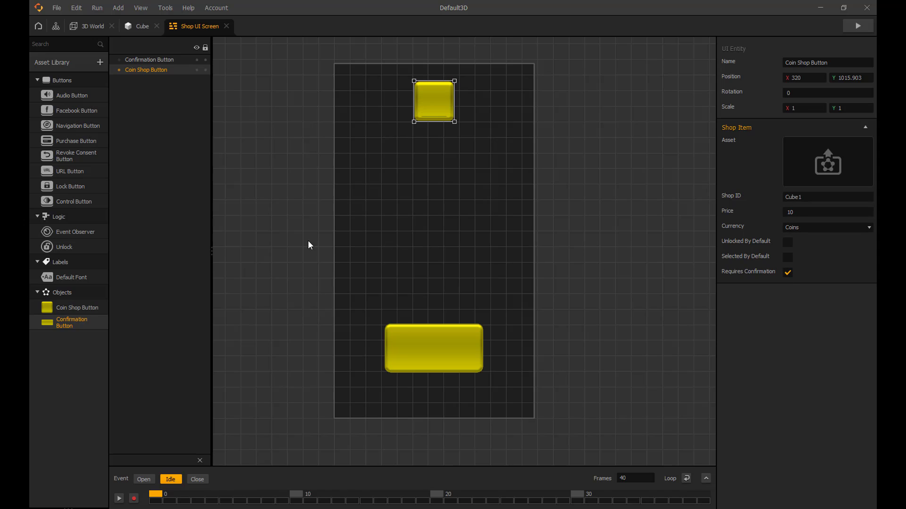
pyautogui.click(295, 236)
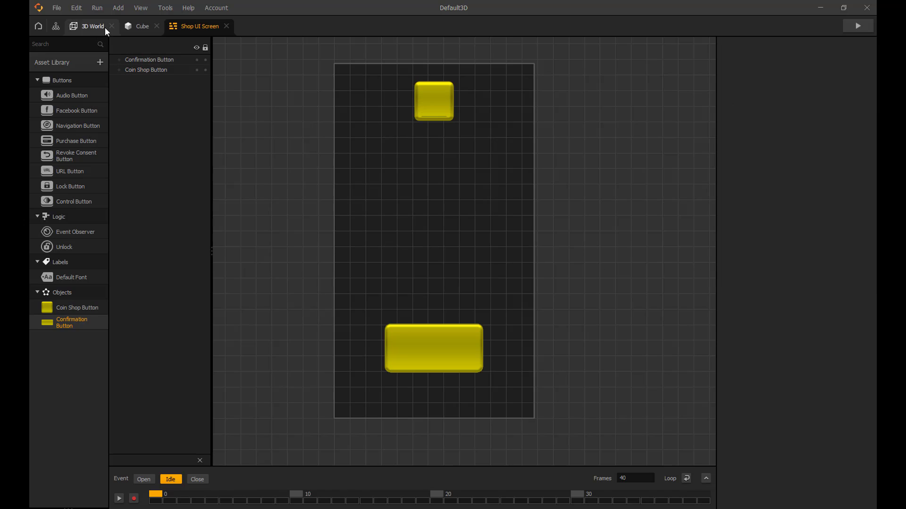
# Open the Coin Shop Button's logic, move the Locked node lower, and add a Send node beside the Unlocked and Locked nodes.
pyautogui.click(77, 309)
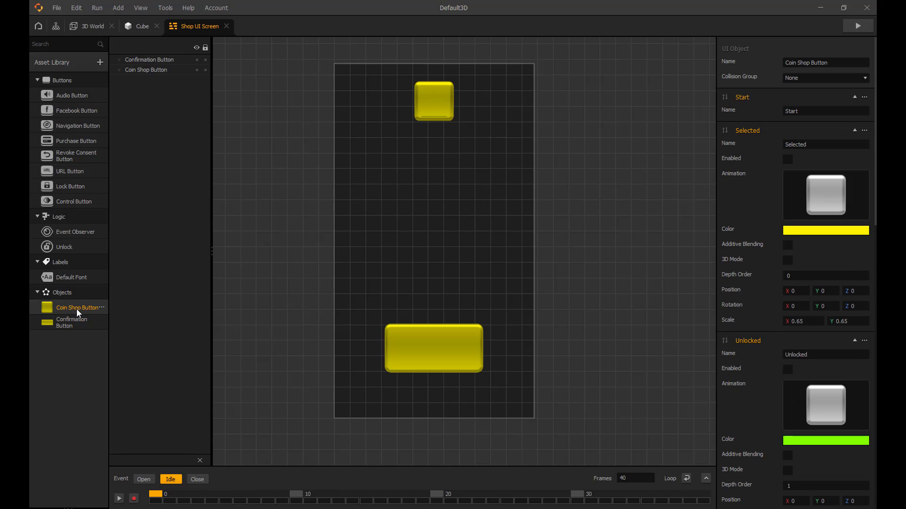
pyautogui.doubleClick(76, 309)
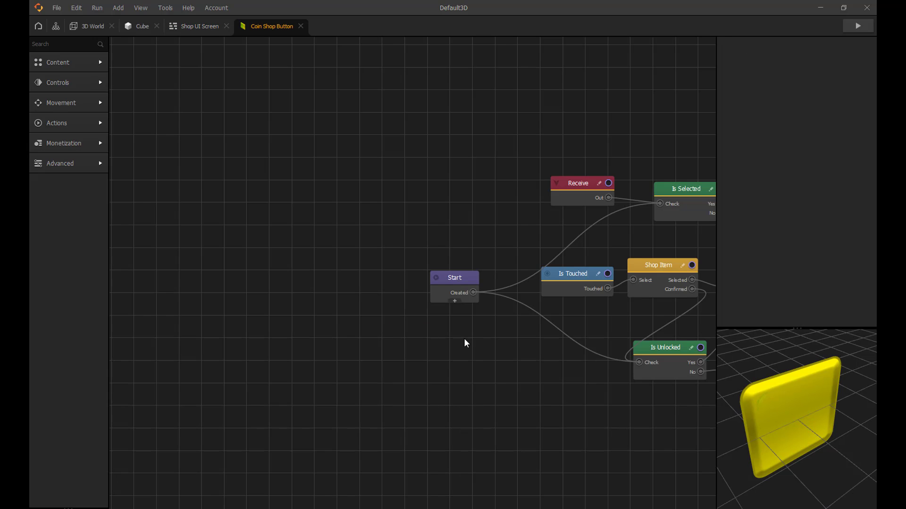
pyautogui.moveTo(465, 343); pyautogui.dragTo(177, 317)
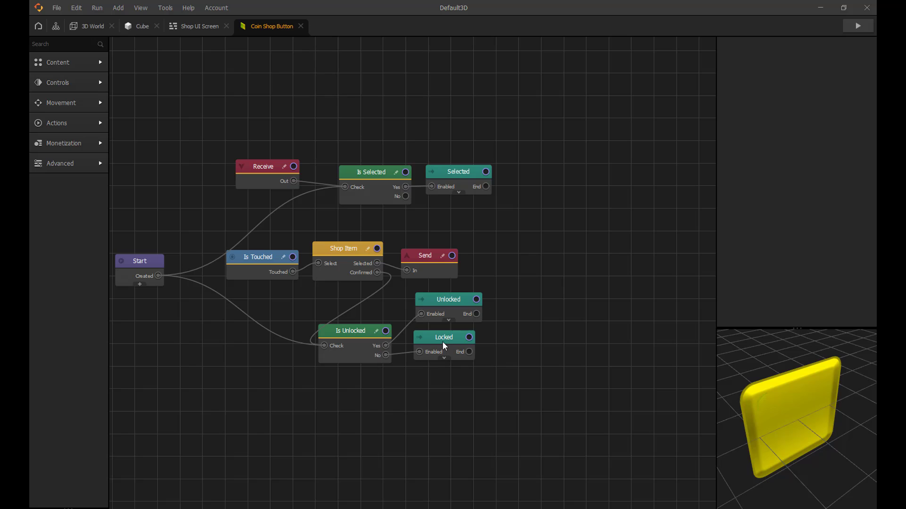
pyautogui.moveTo(443, 346); pyautogui.dragTo(446, 369)
pyautogui.click(60, 45)
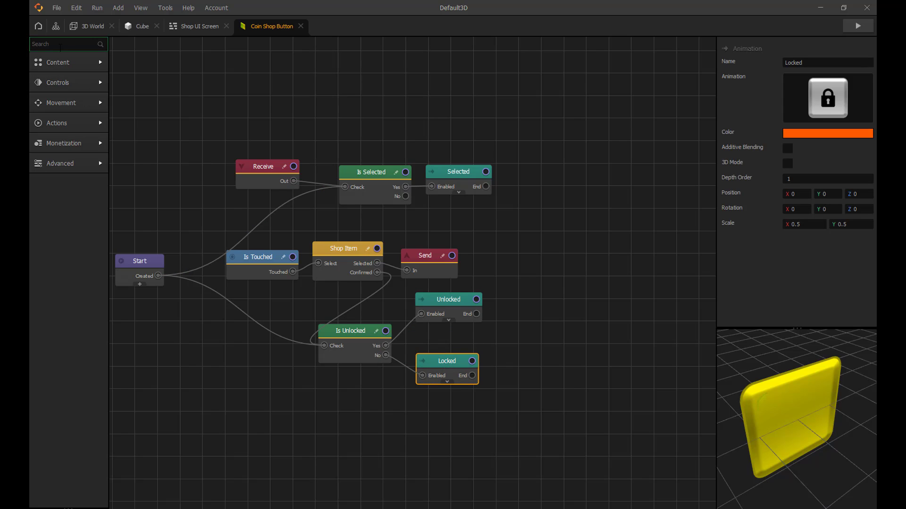
pyautogui.write('send')
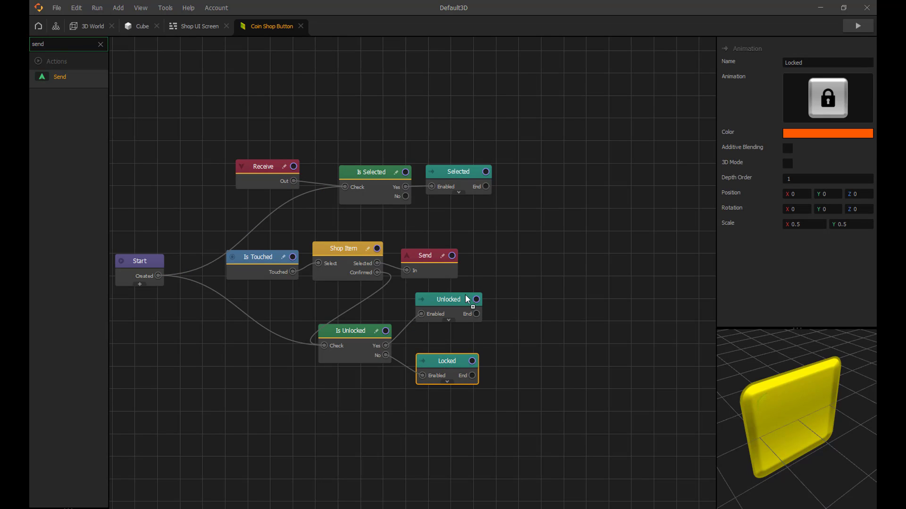
pyautogui.moveTo(466, 295); pyautogui.dragTo(534, 323)
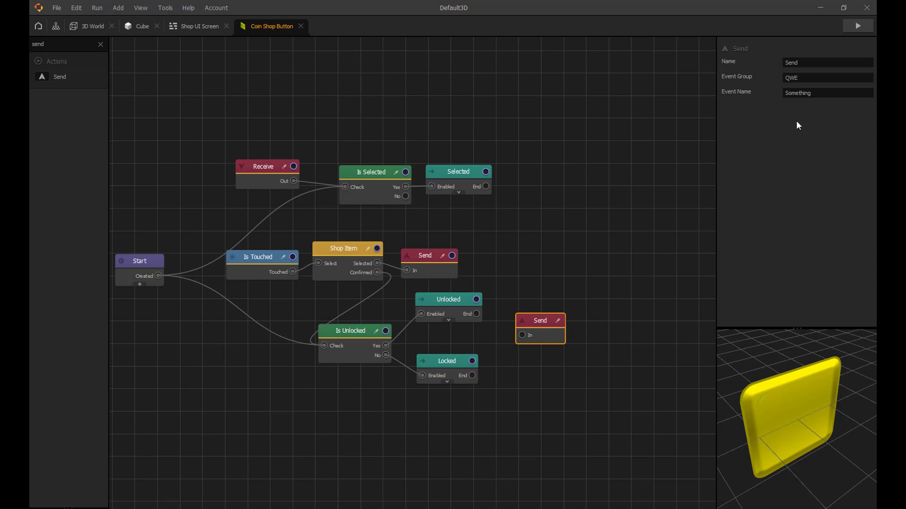
# Set the new Send node's event name to ok and connect its input to the Yes output of Is Unlocked.
pyautogui.click(793, 93)
pyautogui.write('ok')
pyautogui.press('Return')
pyautogui.moveTo(521, 336); pyautogui.dragTo(385, 345)
# Open the Spawner's logic from the 3D World and check the event name of its Receive node.
pyautogui.click(90, 26)
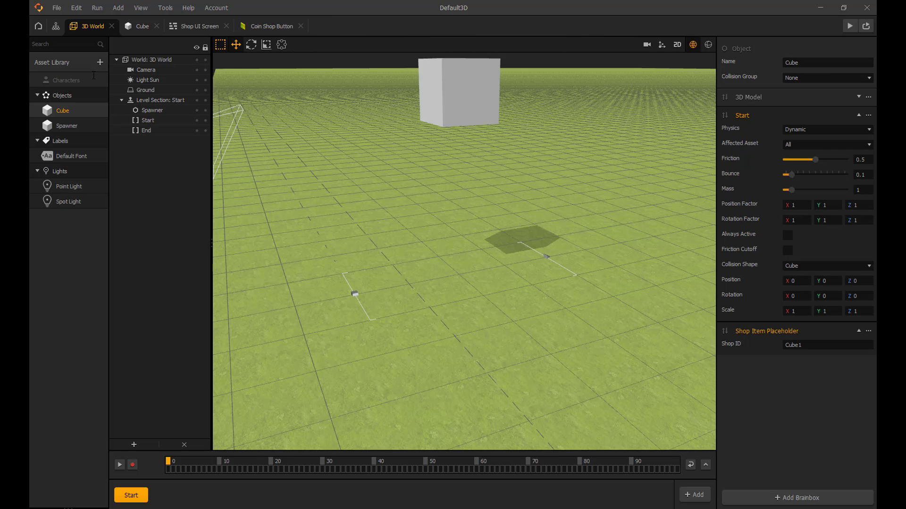
pyautogui.doubleClick(74, 129)
pyautogui.click(336, 188)
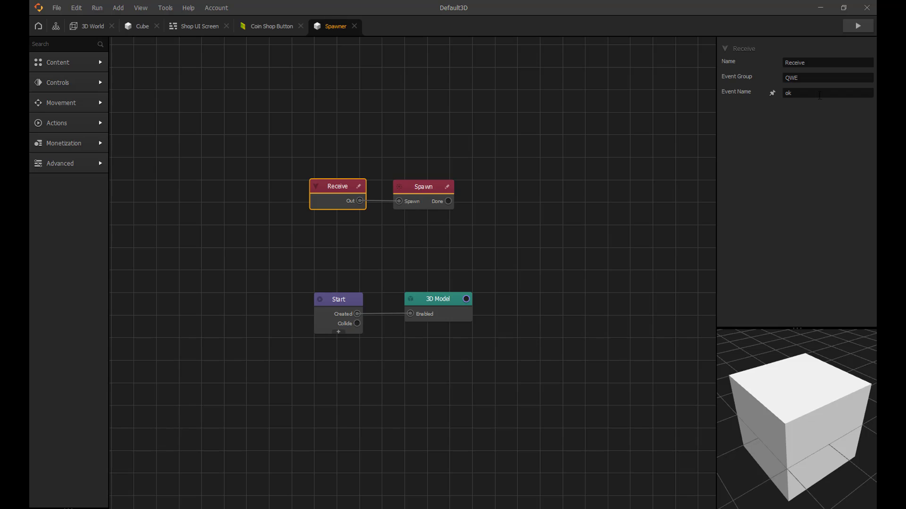
# Select the Spawn node in the Spawner's logic and shift it slightly away from the Receive node.
pyautogui.moveTo(415, 189); pyautogui.dragTo(424, 188)
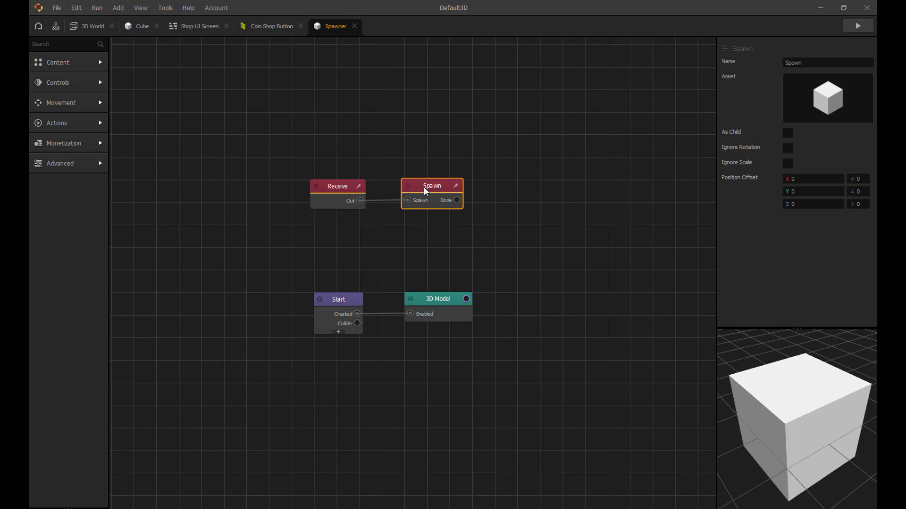
# On the Shop UI Screen, assign the Cube object as the Coin Shop Button's Shop Item asset and check the assignment.
pyautogui.click(206, 26)
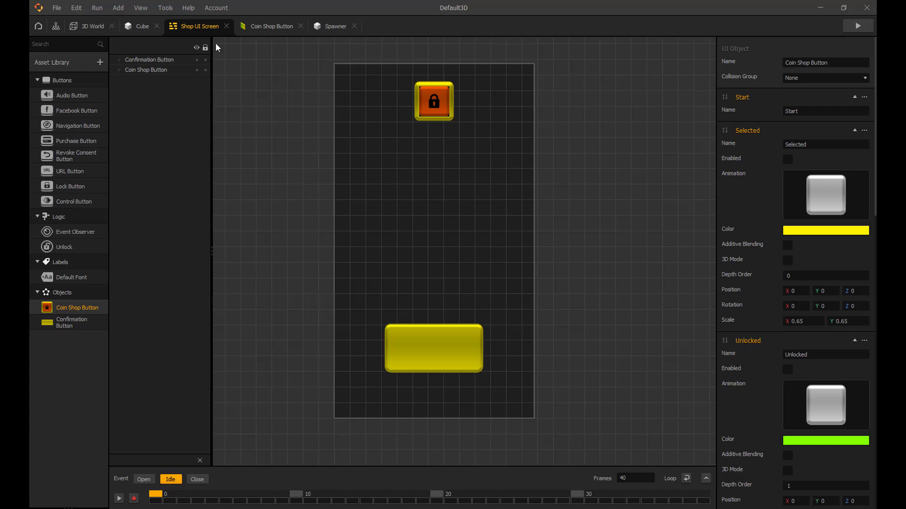
pyautogui.click(442, 108)
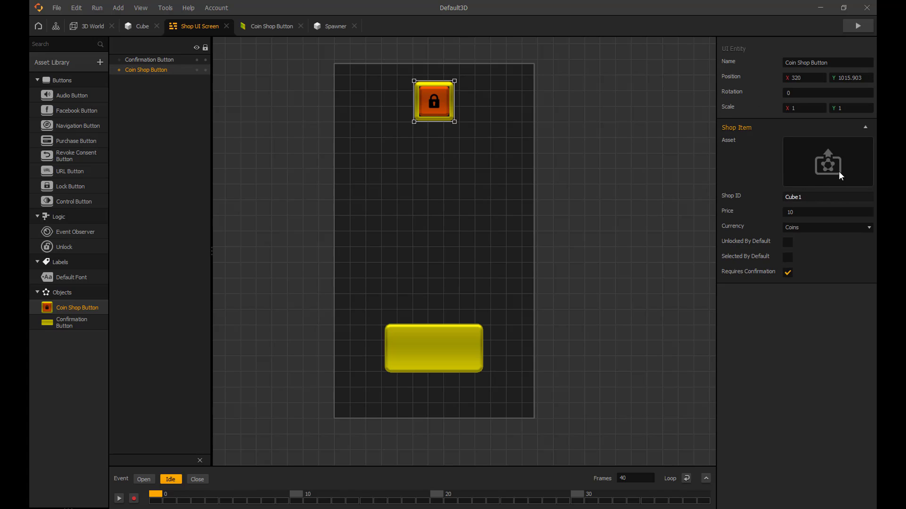
pyautogui.click(864, 142)
pyautogui.click(220, 129)
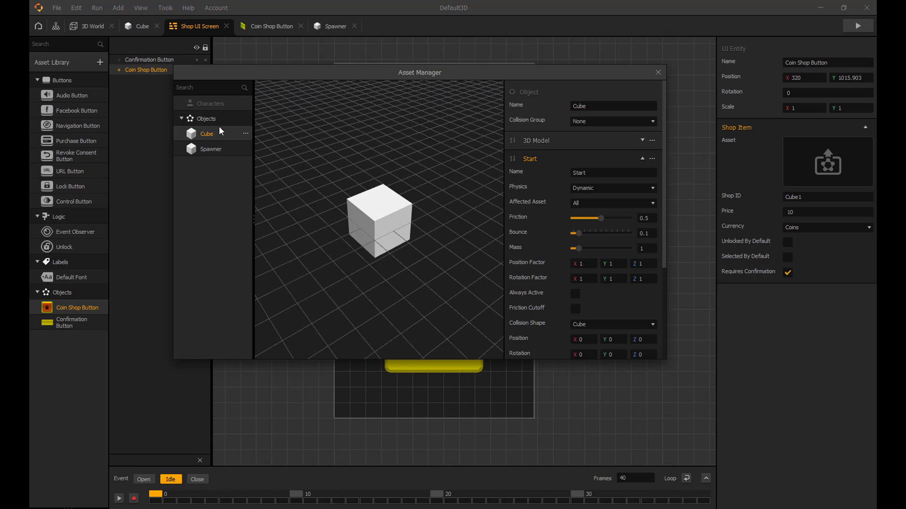
pyautogui.scroll(-3, 547, 290)
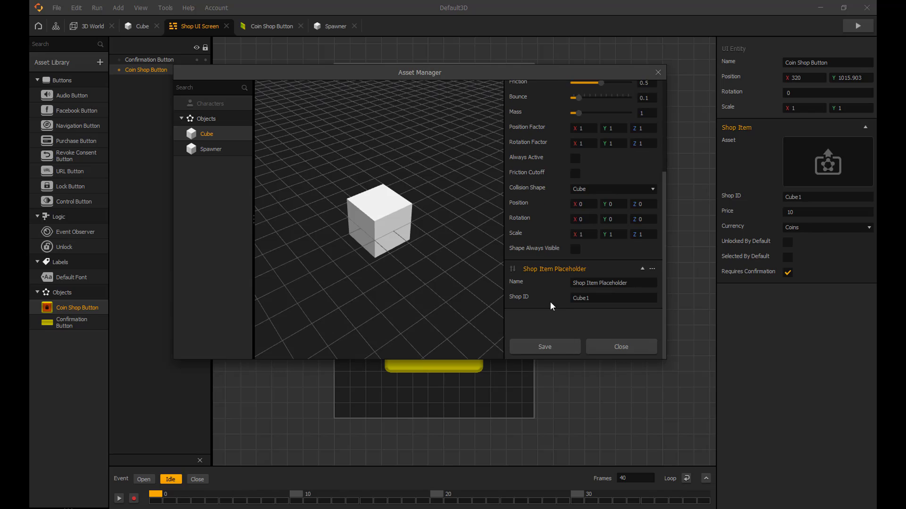
pyautogui.click(554, 341)
pyautogui.click(563, 330)
pyautogui.click(470, 340)
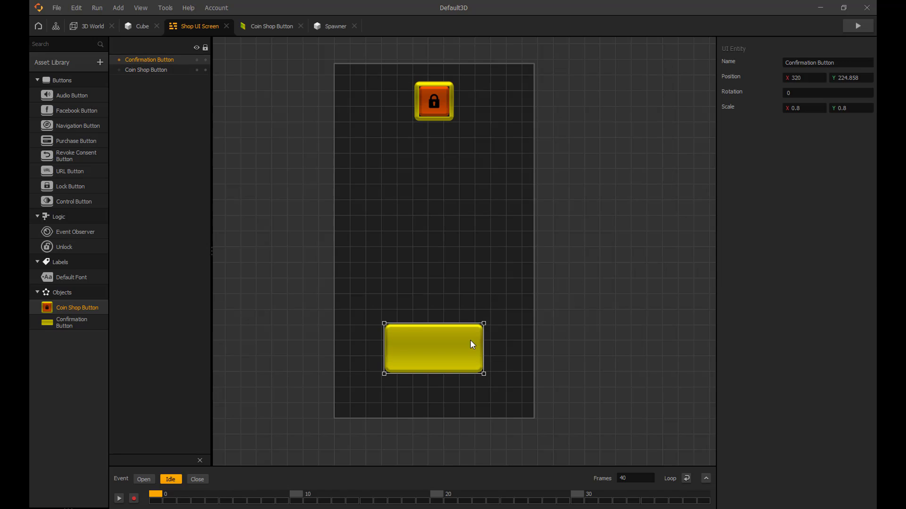
pyautogui.click(445, 117)
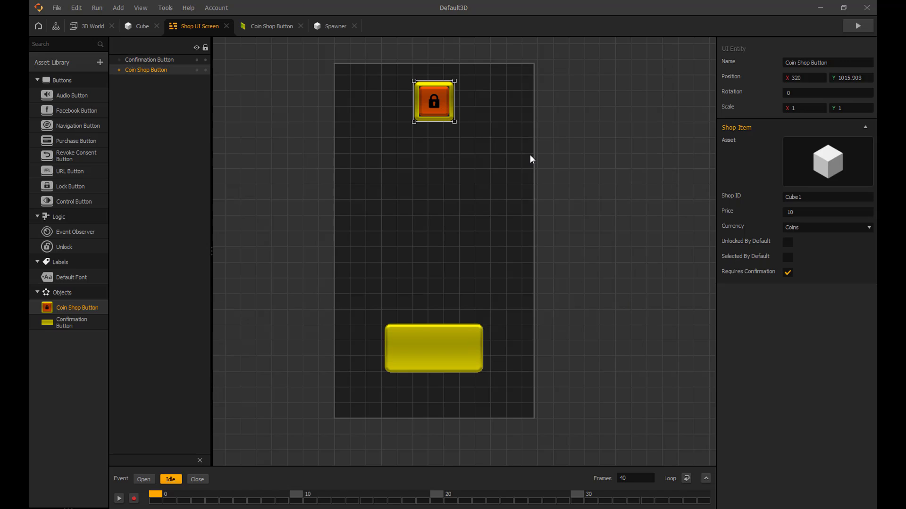
pyautogui.click(632, 250)
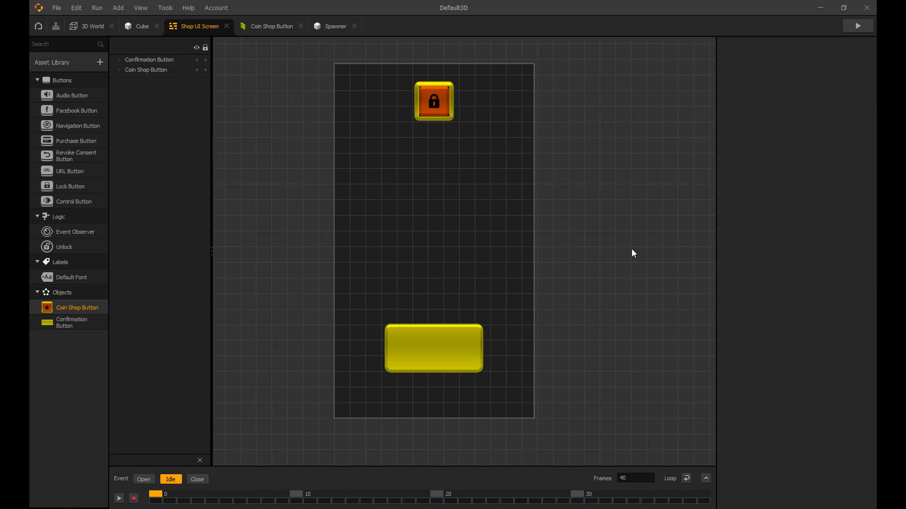
# Run a preview of the game to check the spawner and Shop label in the scene, and close it.
pyautogui.click(857, 26)
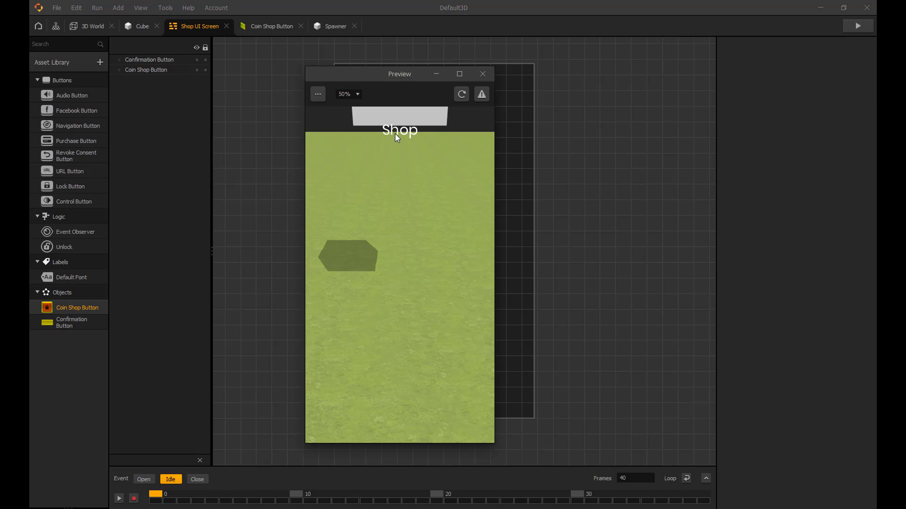
pyautogui.click(483, 74)
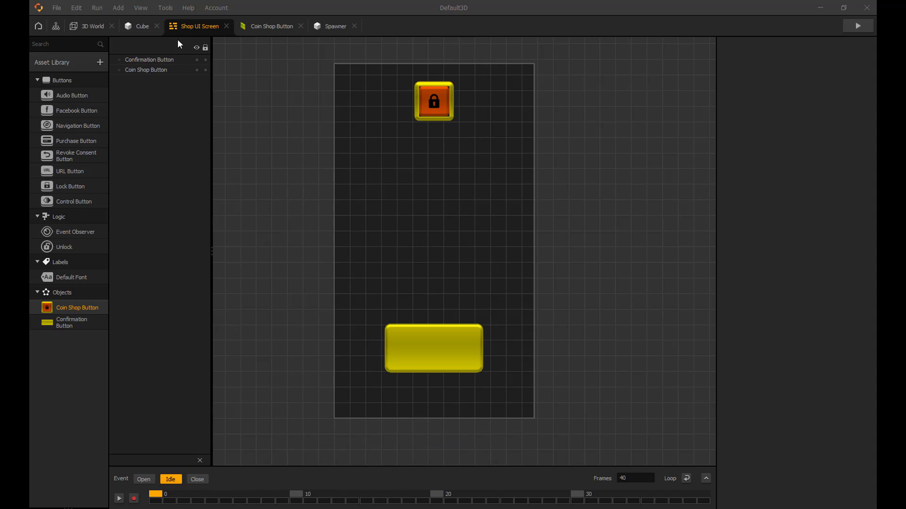
# In the Spawner's logic, disconnect the Start node's Created output from the 3D Model node's Enabled input.
pyautogui.click(337, 28)
pyautogui.moveTo(394, 312); pyautogui.dragTo(396, 344)
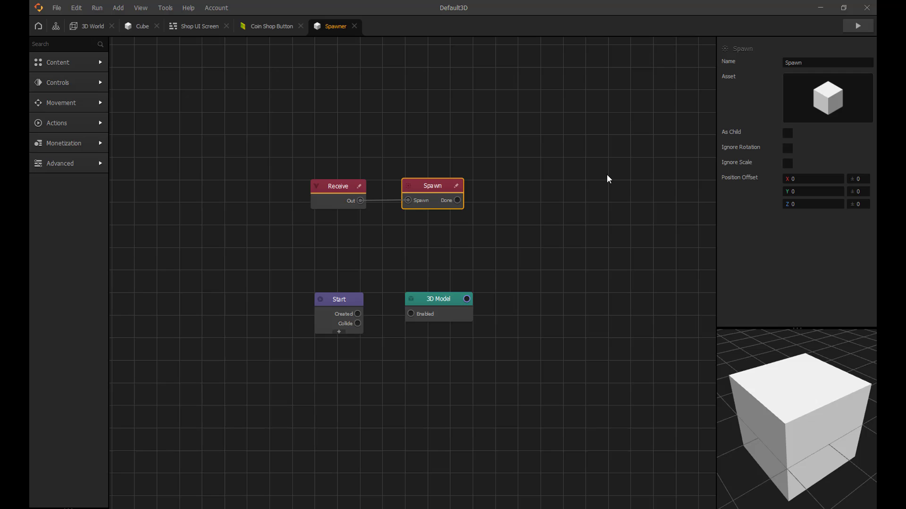
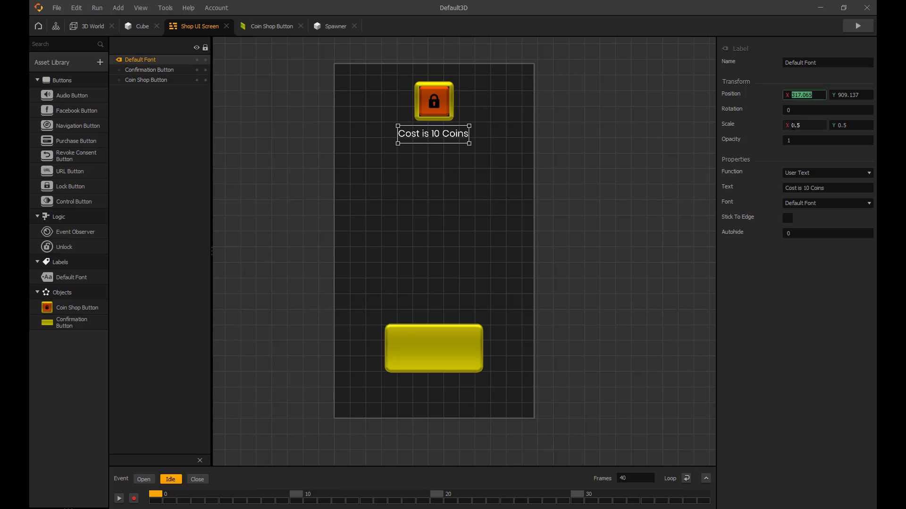
# Set the cost label's X position to 320 and place a copy of it lower on the screen, around X 144, Y 671.
pyautogui.click(606, 189)
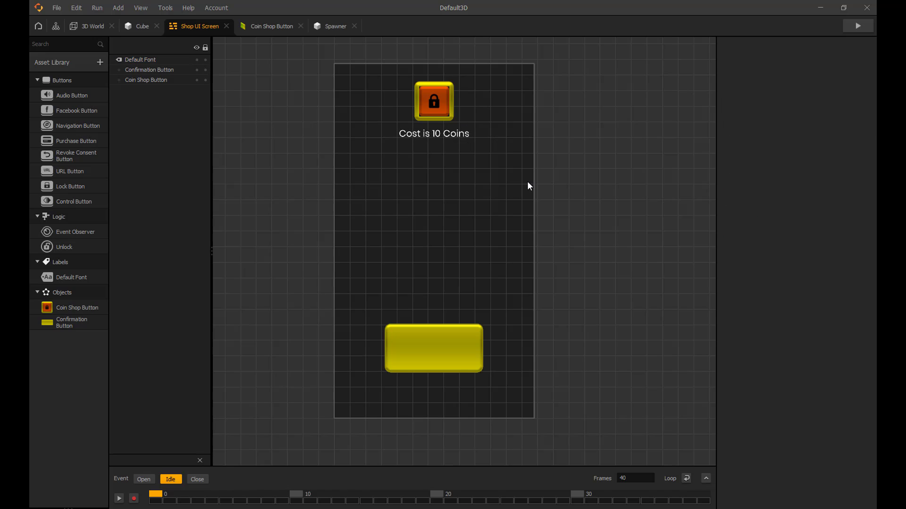
pyautogui.click(429, 134)
pyautogui.hotkey('ctrl', 'c')
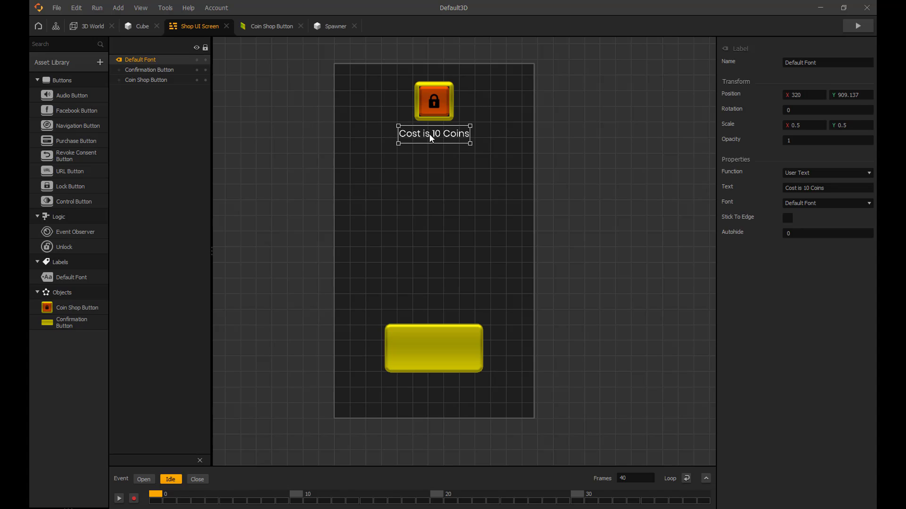
pyautogui.hotkey('ctrl', 'v')
pyautogui.moveTo(429, 134); pyautogui.dragTo(373, 213)
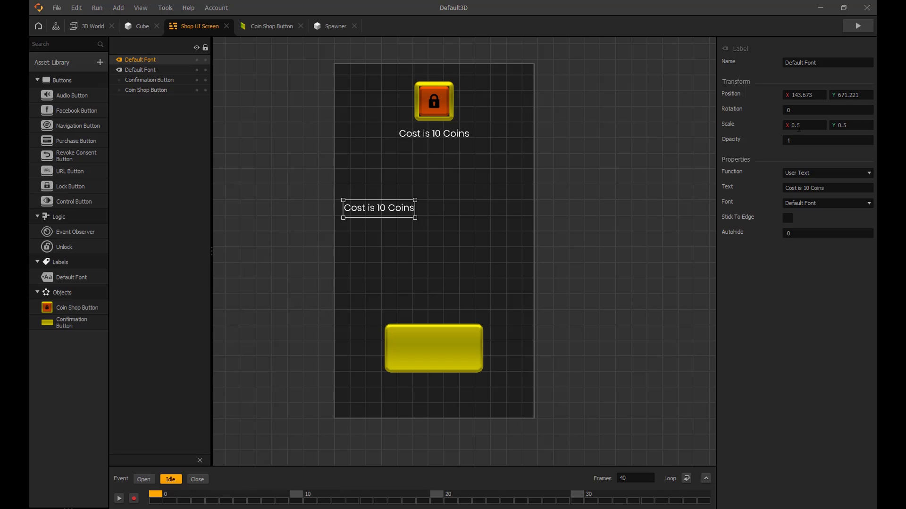
# Set the copied label's scale to 1 on both axes and change its text to "+".
pyautogui.doubleClick(800, 126)
pyautogui.write('1')
pyautogui.doubleClick(843, 126)
pyautogui.write('1')
pyautogui.click(807, 271)
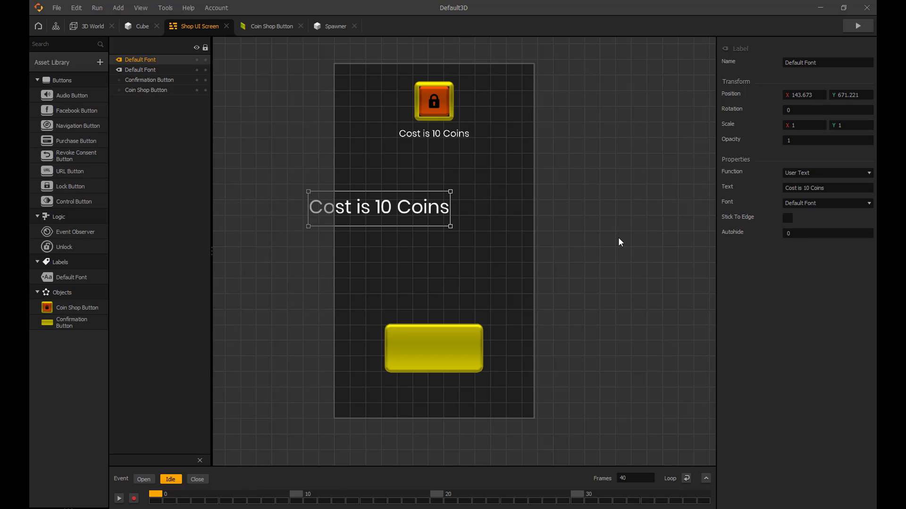
pyautogui.moveTo(826, 190); pyautogui.dragTo(767, 186)
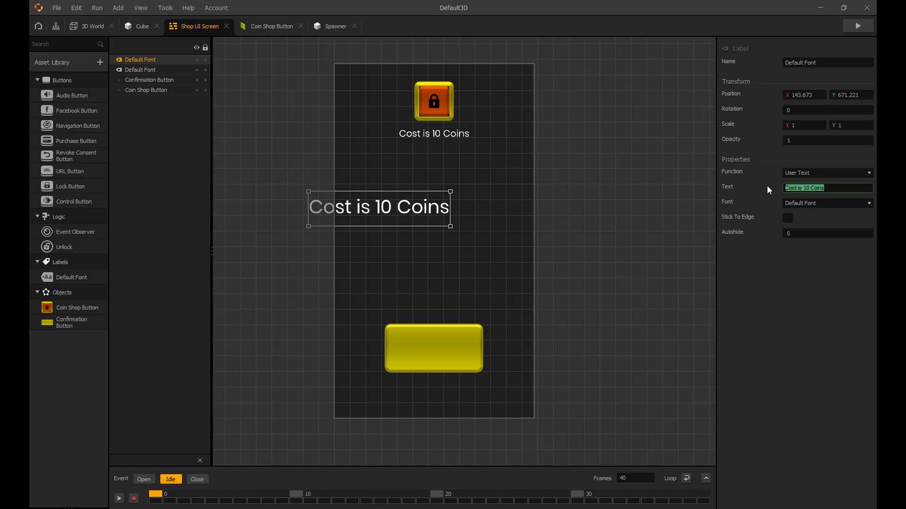
pyautogui.press('BackSpace')
pyautogui.click(442, 215)
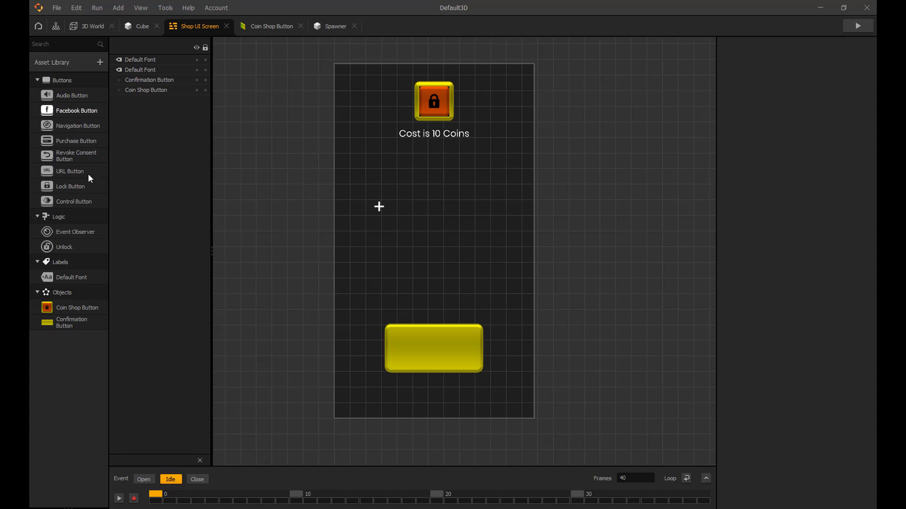
# Add a Control Button just below the plus label and give it the BlankButton image.
pyautogui.moveTo(74, 202); pyautogui.dragTo(378, 245)
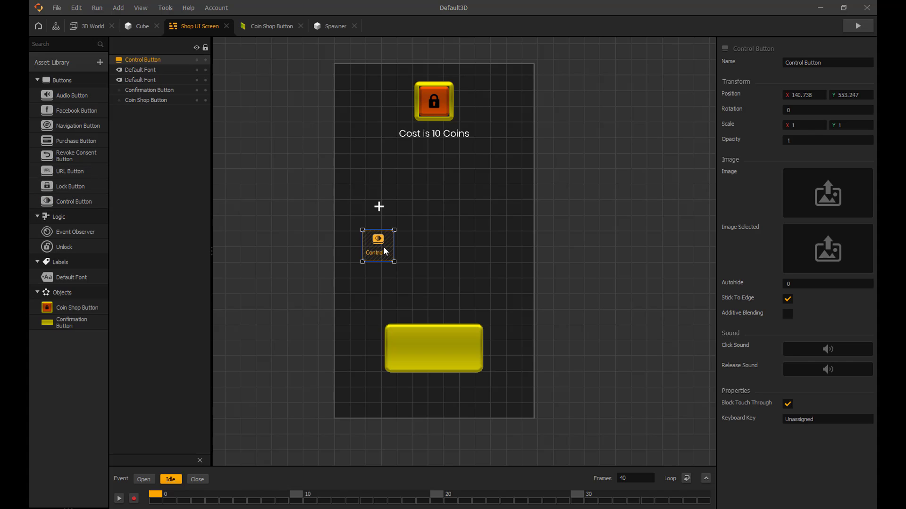
pyautogui.click(867, 177)
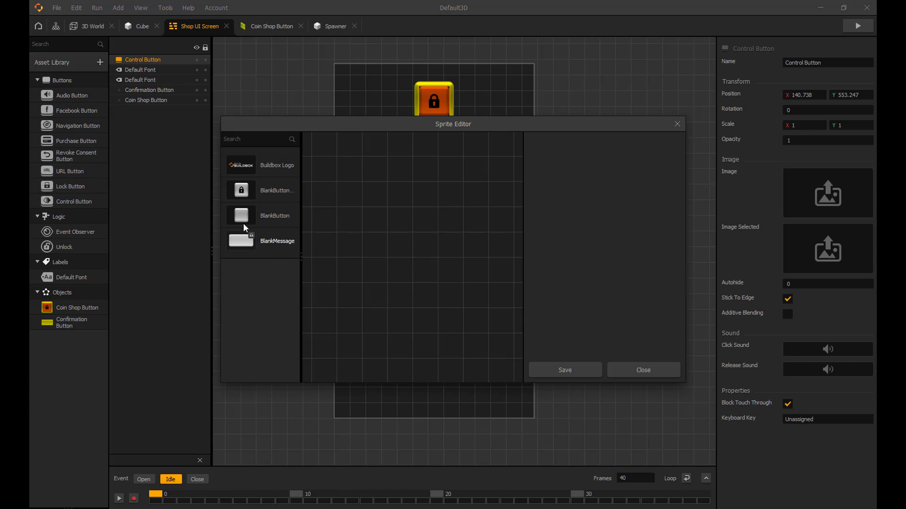
pyautogui.click(276, 216)
pyautogui.click(577, 367)
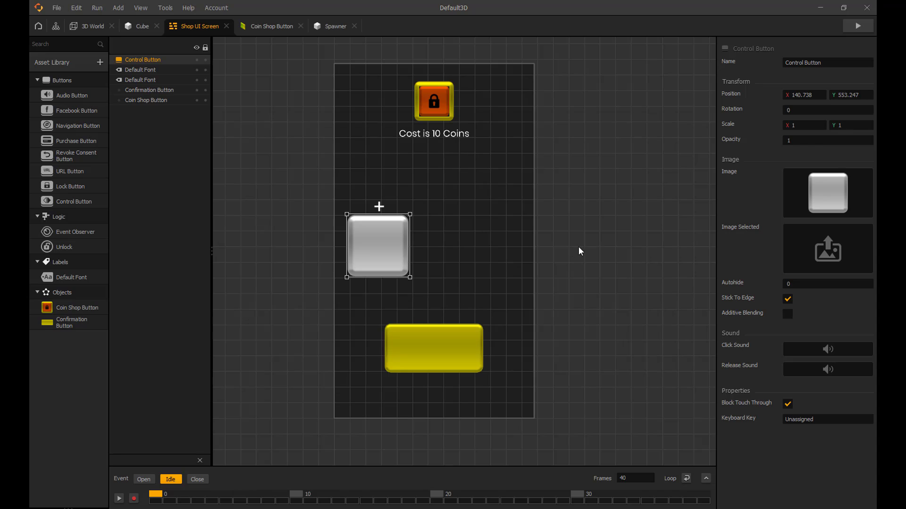
# Scale the Control Button to 0.5 on both axes and move it beside the plus label, around X 68, Y 675.
pyautogui.click(804, 124)
pyautogui.write('0.5')
pyautogui.press('Tab')
pyautogui.write('0.5')
pyautogui.click(525, 248)
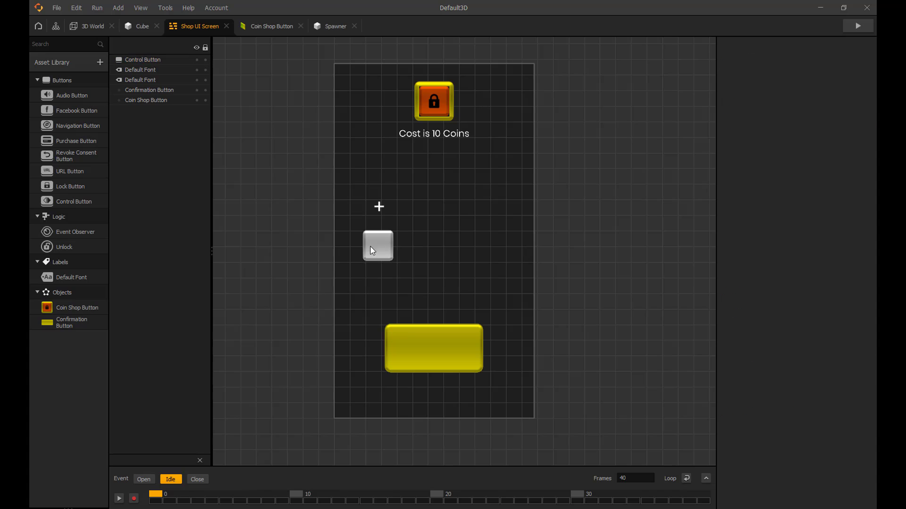
pyautogui.moveTo(373, 251); pyautogui.dragTo(353, 207)
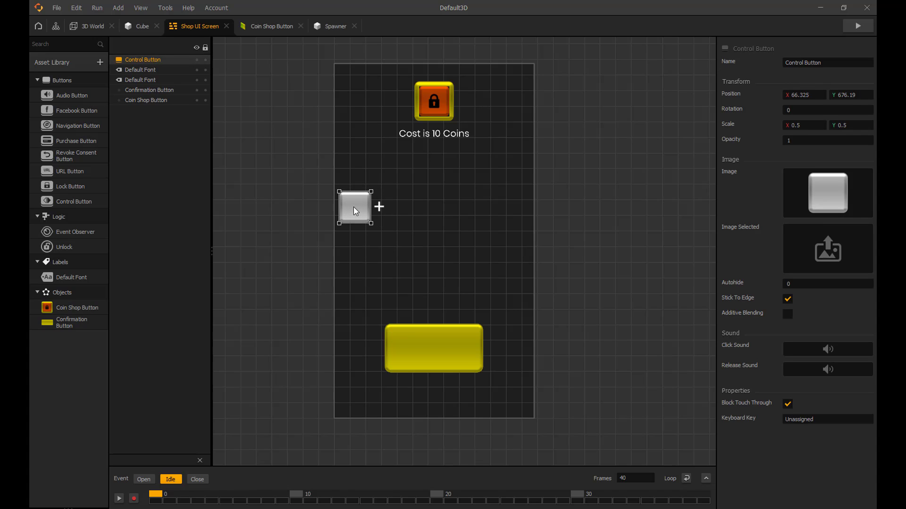
# Bring the plus label in front of the Control Button and centre it on the button.
pyautogui.rightClick(380, 207)
pyautogui.click(395, 217)
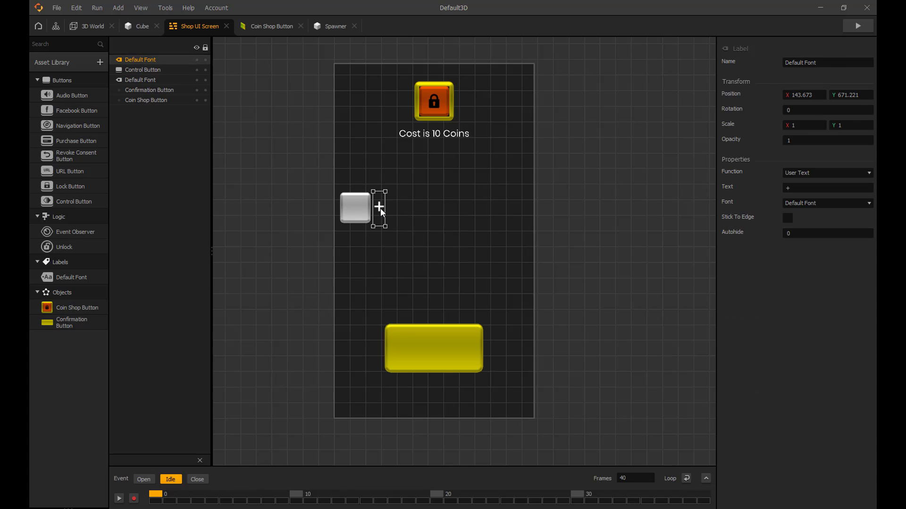
pyautogui.moveTo(380, 208); pyautogui.dragTo(356, 214)
pyautogui.click(420, 144)
# Duplicate the cost label, place the copy just above the plus button, and change its text to "Coin Amount :".
pyautogui.click(420, 136)
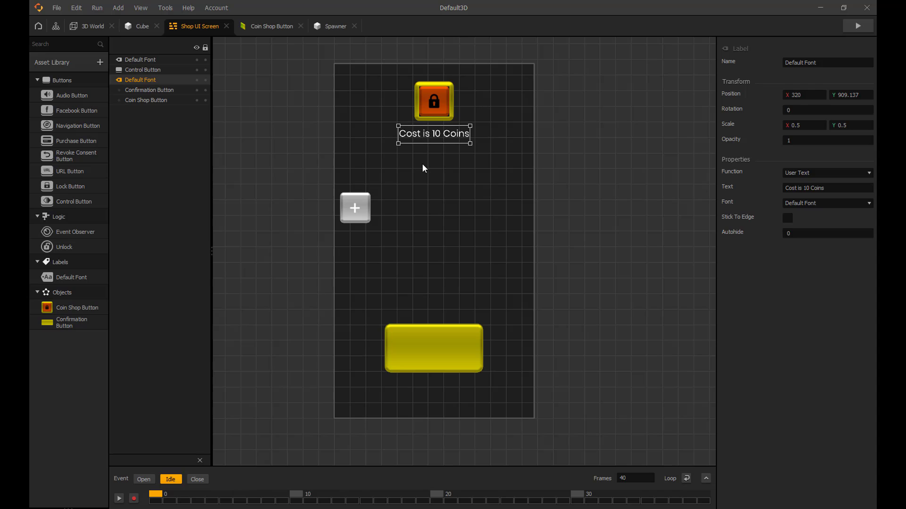
pyautogui.hotkey('ctrl', 'Down')
pyautogui.moveTo(438, 152); pyautogui.dragTo(378, 179)
pyautogui.click(798, 188)
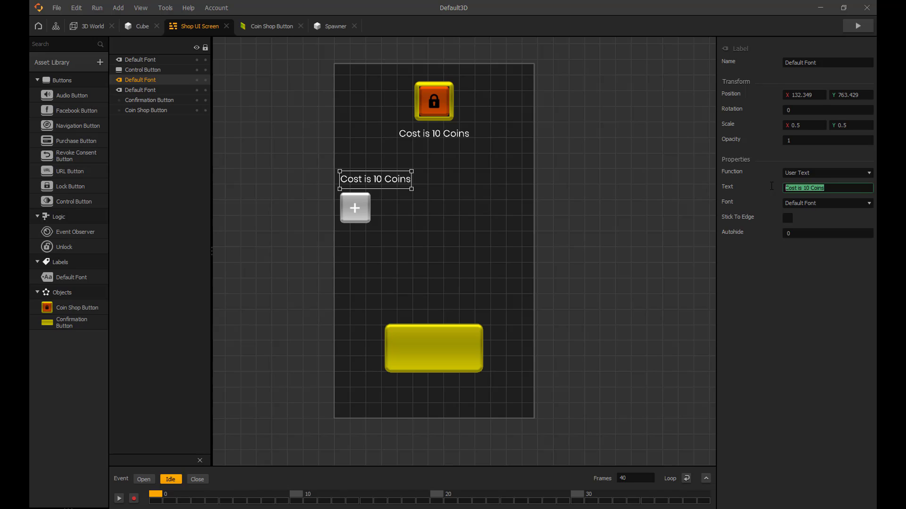
pyautogui.write('Coin Amount :')
pyautogui.click(418, 208)
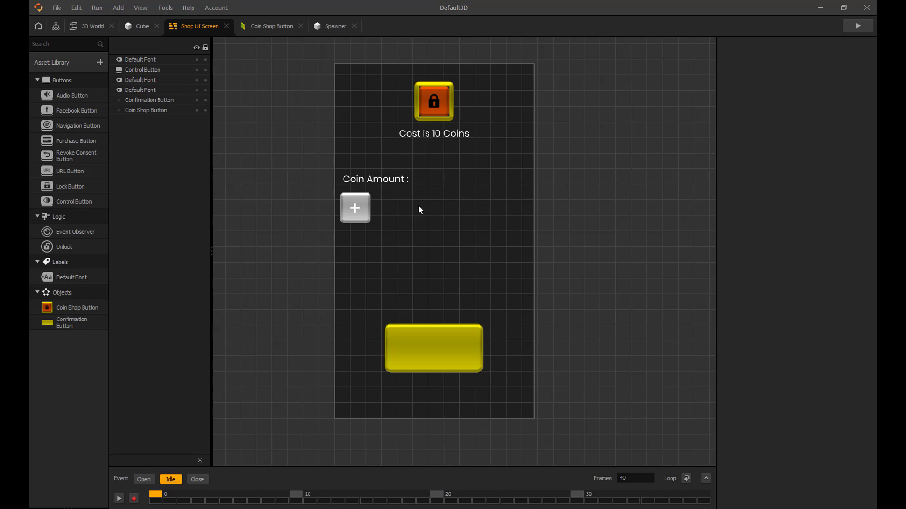
# Move the Coin Amount label below the plus button, duplicate it alongside, and set the copy's function to Score.
pyautogui.moveTo(372, 180); pyautogui.dragTo(372, 238)
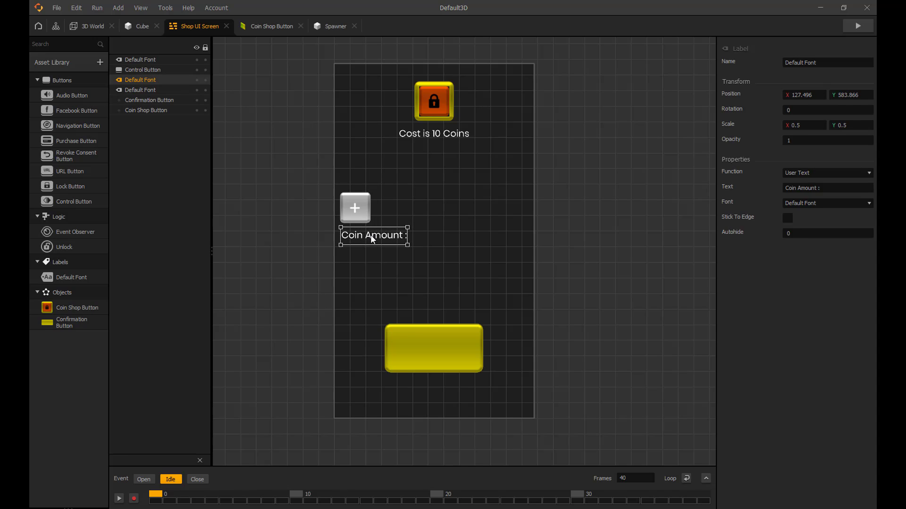
pyautogui.hotkey('ctrl', 'd')
pyautogui.click(801, 172)
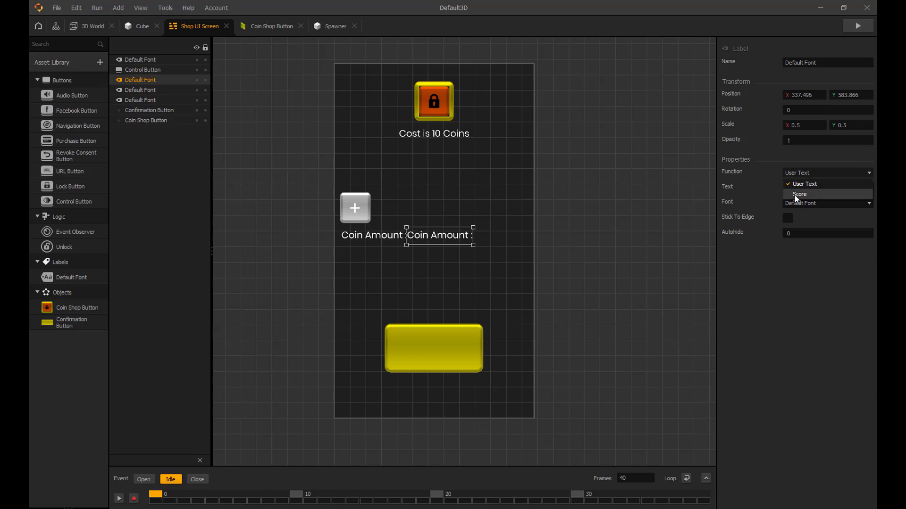
pyautogui.click(794, 195)
# Set the score label's type to Coins with the amount Current, and choose its alignment.
pyautogui.click(803, 203)
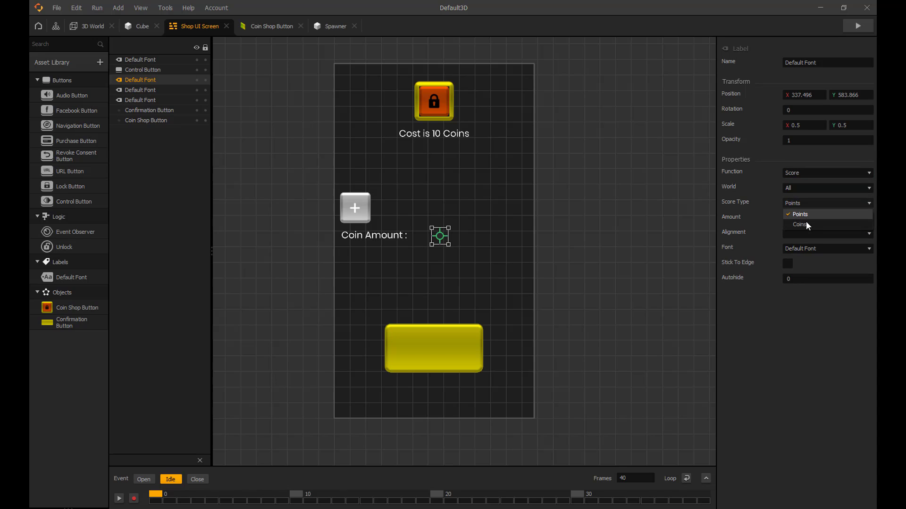
pyautogui.click(806, 222)
pyautogui.click(807, 219)
pyautogui.click(803, 238)
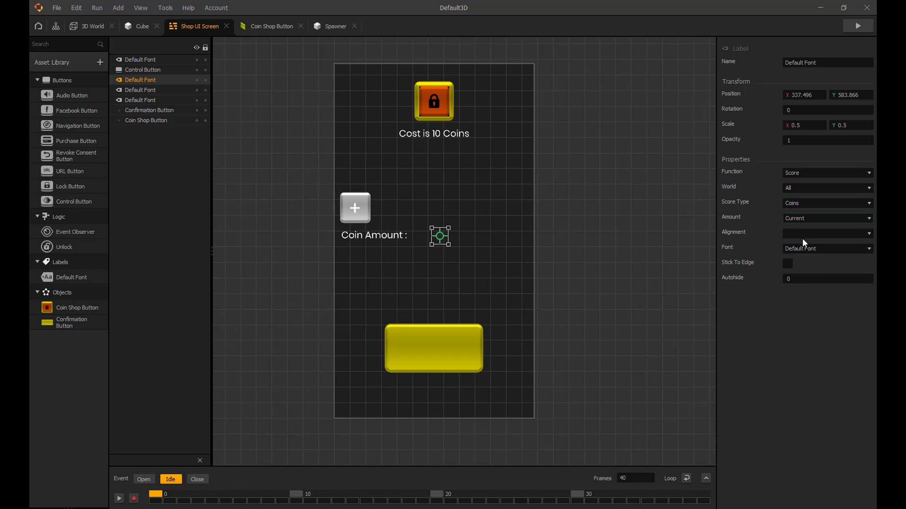
pyautogui.click(802, 235)
pyautogui.click(803, 256)
# Place the coin score label beside the plus button and move the Coin Amount label back above the button.
pyautogui.moveTo(433, 238); pyautogui.dragTo(390, 211)
pyautogui.click(427, 198)
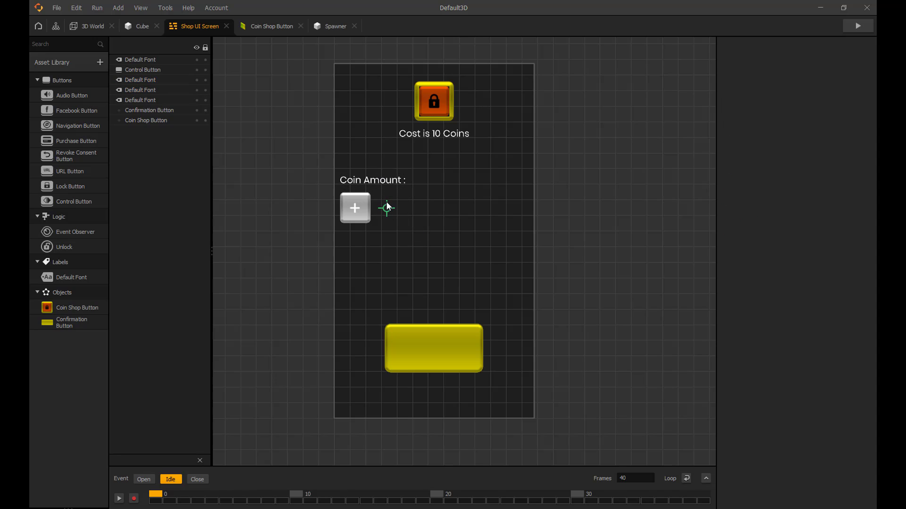
# Add the Square shape from the asset library to the UI, placing it outside the screen frame.
pyautogui.click(49, 61)
pyautogui.click(149, 45)
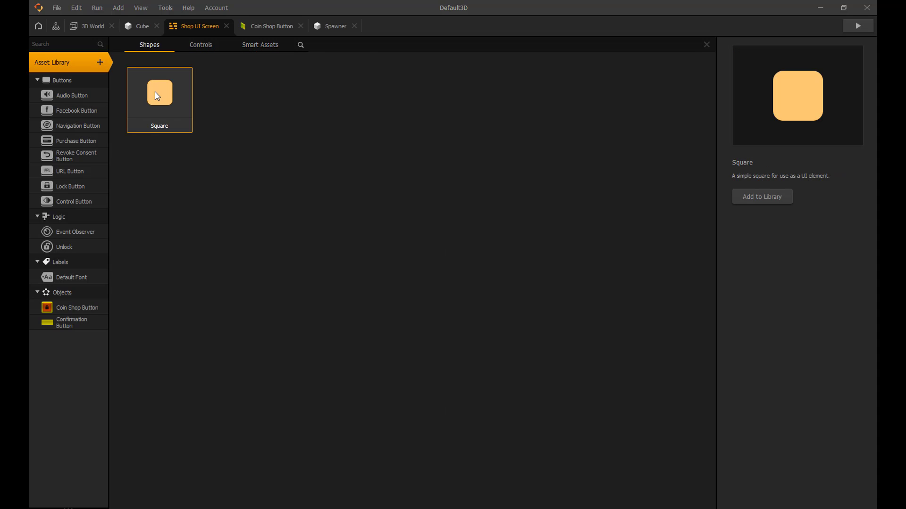
pyautogui.moveTo(155, 92); pyautogui.dragTo(264, 234)
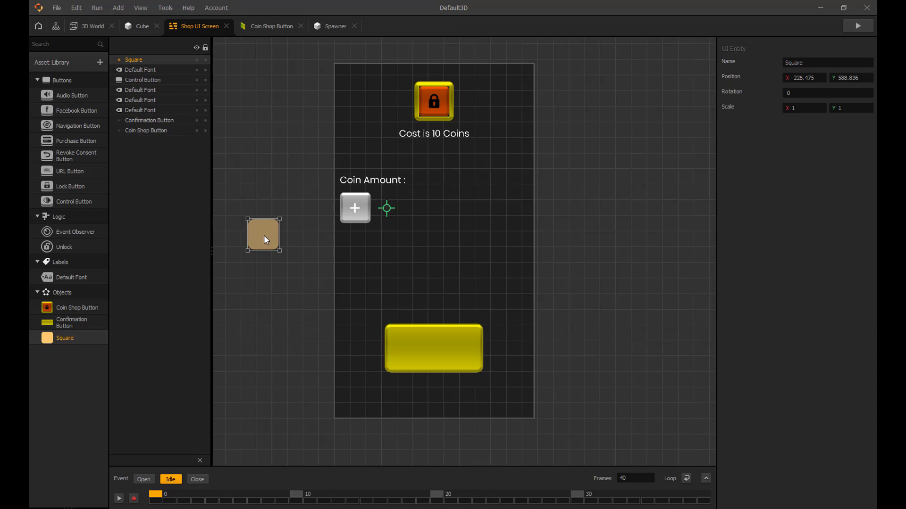
# Check the name of the button behind the plus label, and reselect the Square.
pyautogui.click(353, 202)
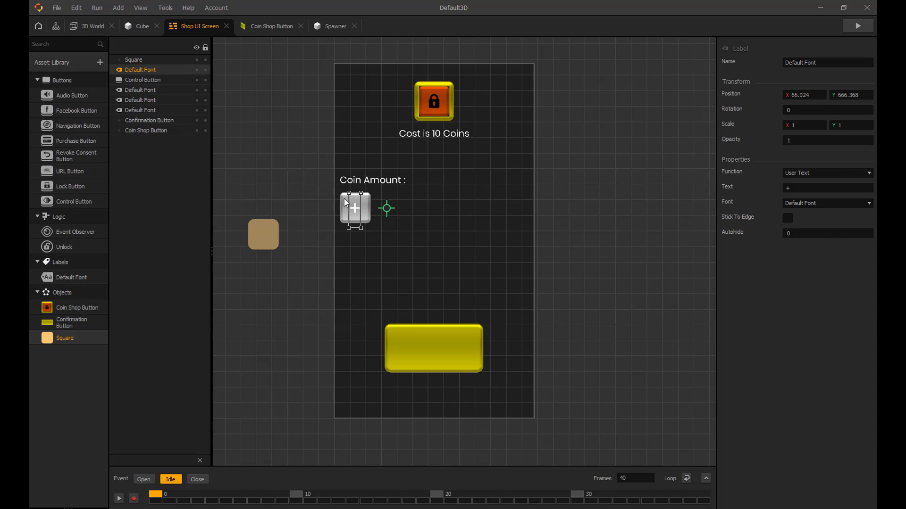
pyautogui.click(351, 198)
pyautogui.click(825, 61)
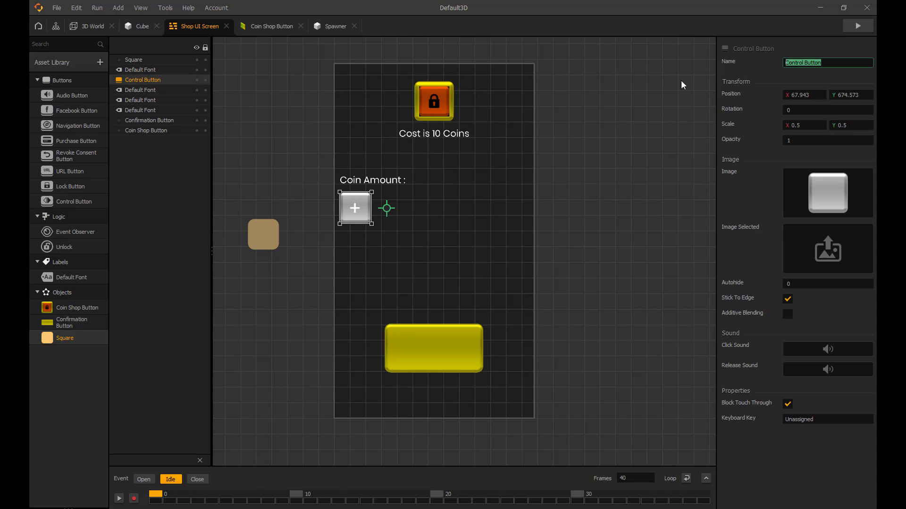
pyautogui.click(265, 237)
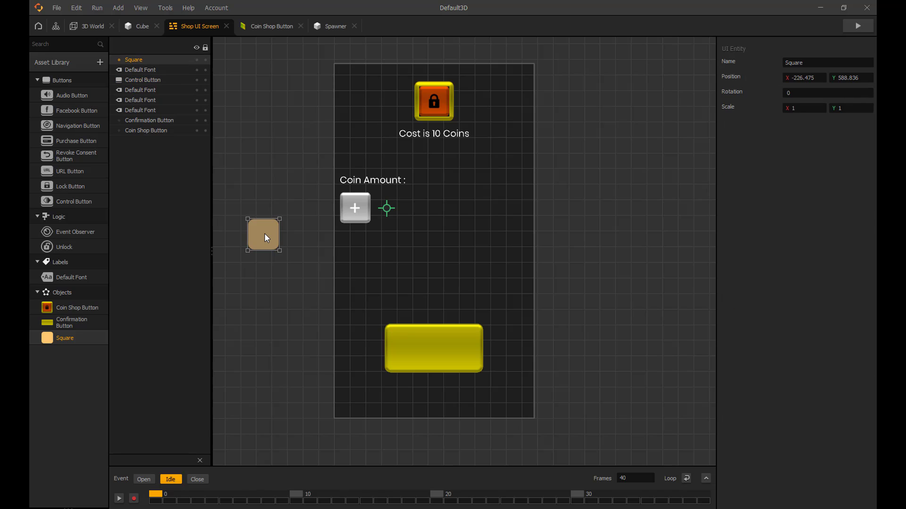
# Open the Square's logic and add a UI Button node above the Start node.
pyautogui.doubleClick(71, 339)
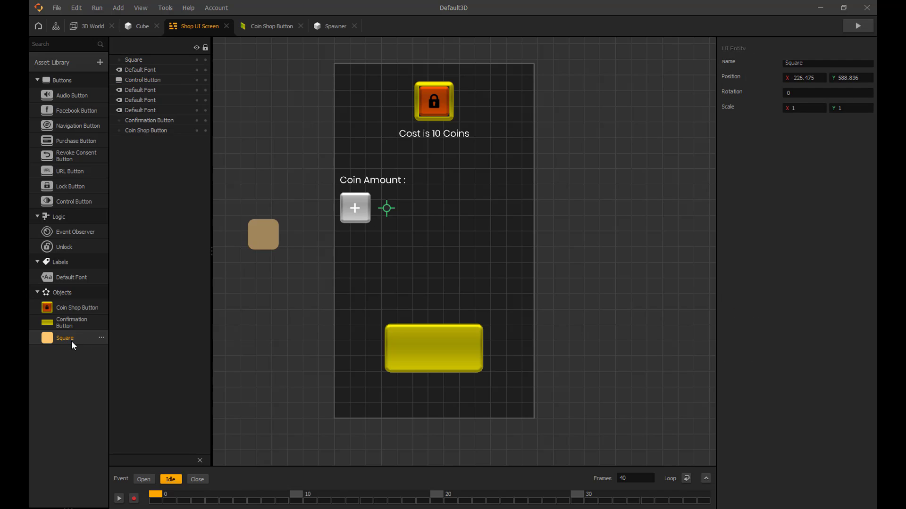
pyautogui.click(103, 83)
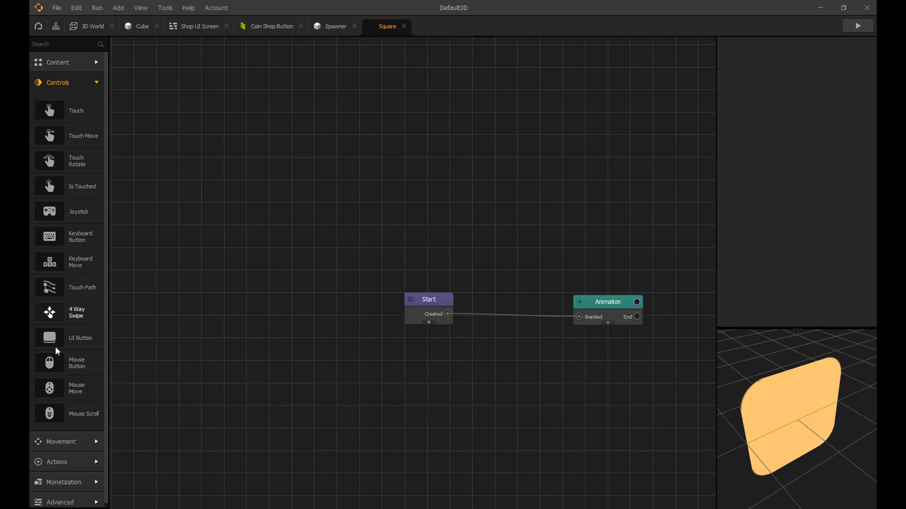
pyautogui.moveTo(50, 338); pyautogui.dragTo(488, 225)
pyautogui.scroll(4, 512, 223)
pyautogui.moveTo(566, 210); pyautogui.dragTo(473, 211, button='middle')
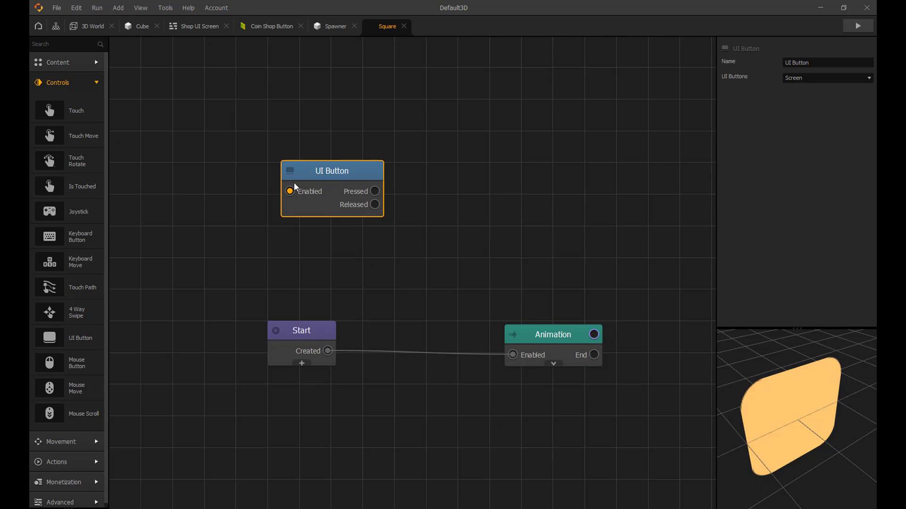
# Connect the Start node's Created output to the UI Button node's Enabled input, and assign Control Button as its UI button.
pyautogui.moveTo(291, 190); pyautogui.dragTo(329, 351)
pyautogui.moveTo(347, 163); pyautogui.dragTo(349, 176)
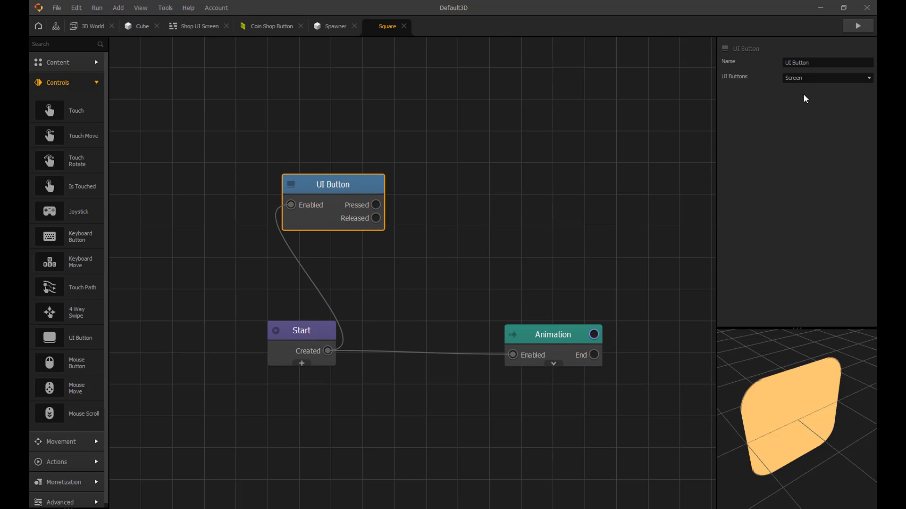
pyautogui.click(804, 78)
pyautogui.click(810, 117)
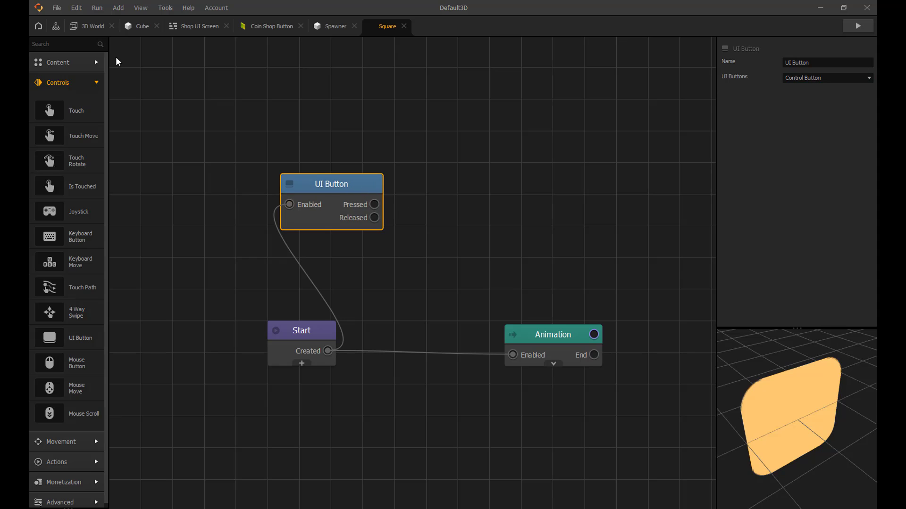
# Add an Add Coin node beside the UI Button node, with its Enabled input fed by the Pressed output.
pyautogui.click(64, 46)
pyautogui.write('add')
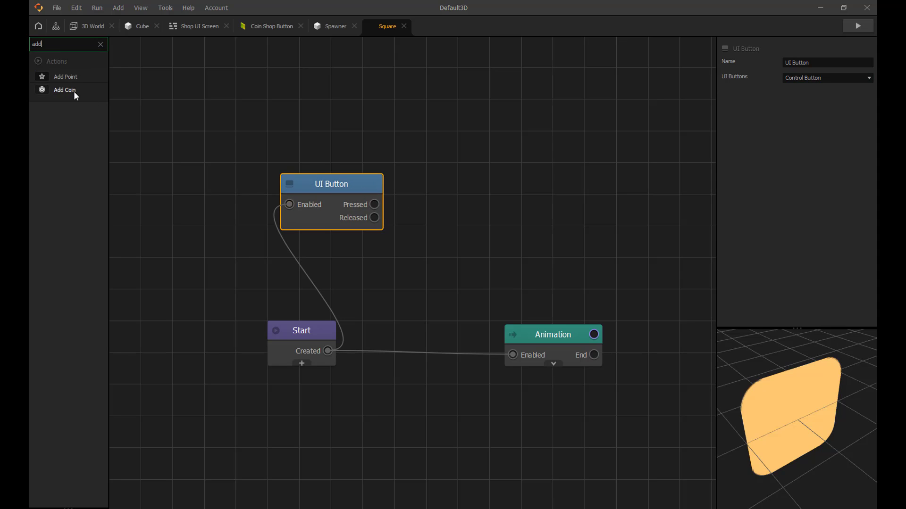
pyautogui.moveTo(74, 91); pyautogui.dragTo(427, 193)
pyautogui.moveTo(483, 208); pyautogui.dragTo(437, 187)
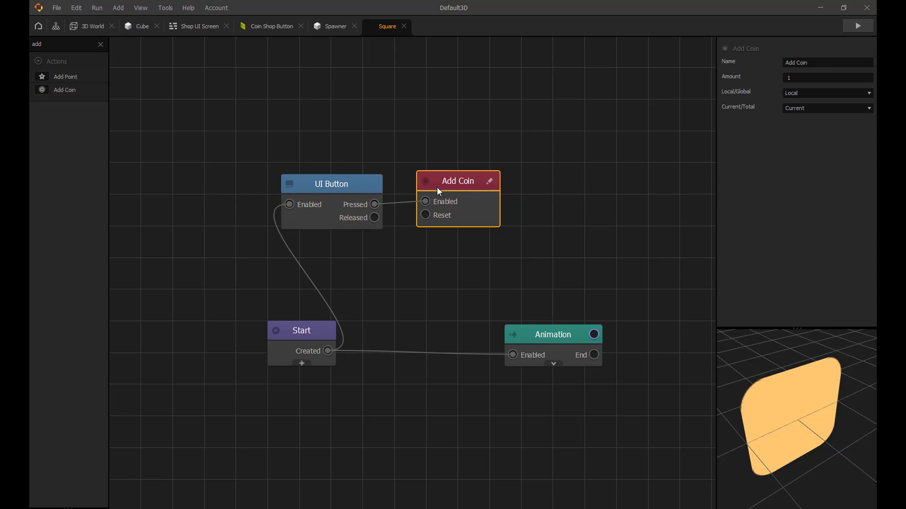
# Set the Add Coin node's amount to 10 and choose its Local/Global option.
pyautogui.click(798, 78)
pyautogui.write('0')
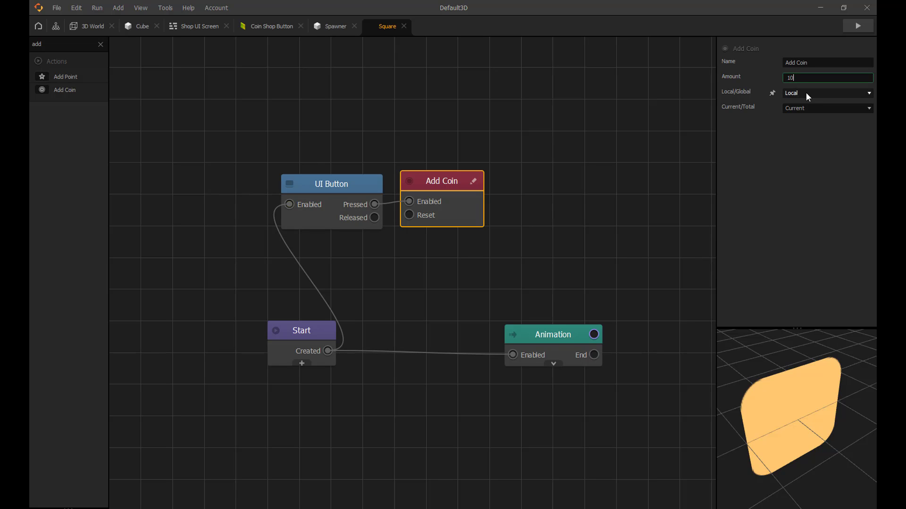
pyautogui.click(810, 94)
pyautogui.click(812, 102)
pyautogui.click(549, 210)
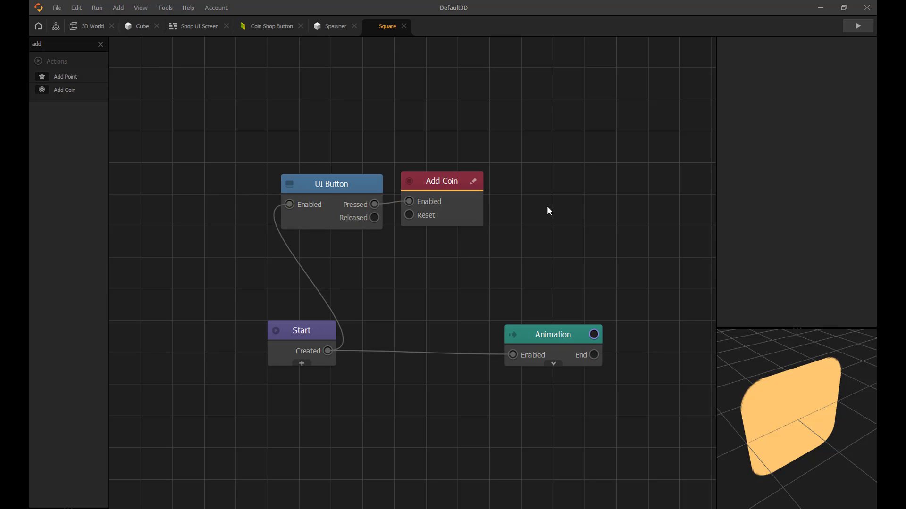
# Adjust the UI Screen node's placement in the project diagram, open the 3D World, and start the game preview.
pyautogui.click(56, 27)
pyautogui.moveTo(361, 179); pyautogui.dragTo(365, 196)
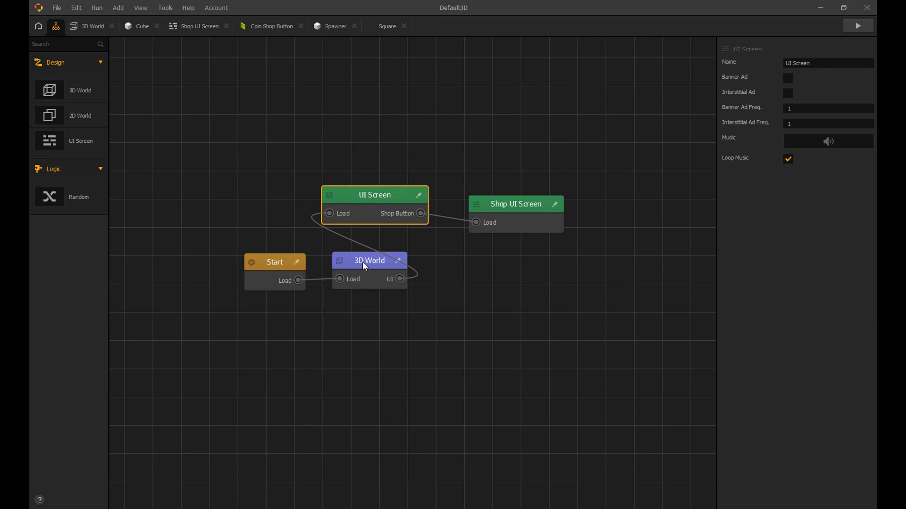
pyautogui.doubleClick(362, 261)
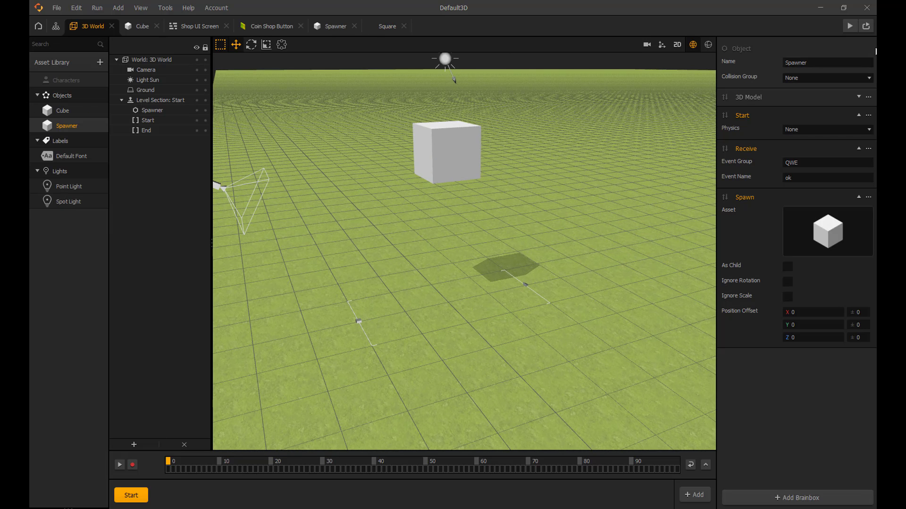
pyautogui.click(850, 26)
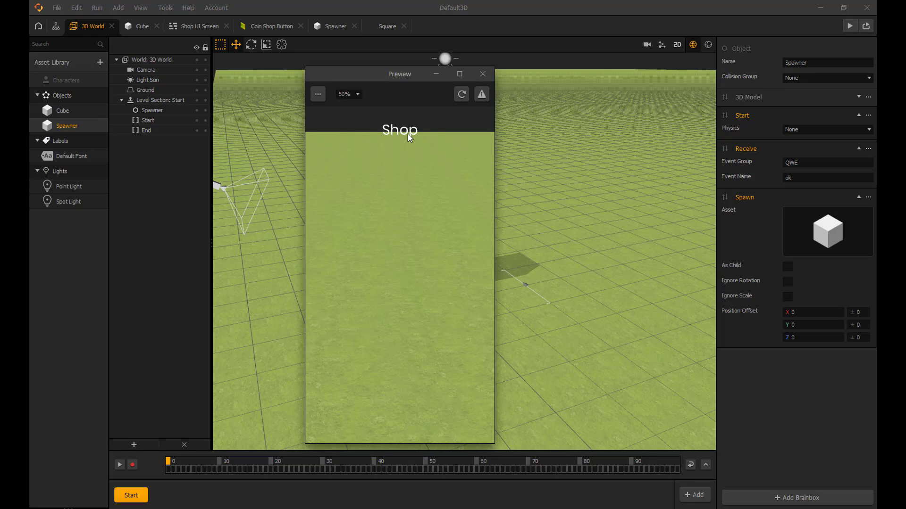
# Test the preview's shop by adding coins repeatedly with the plus button and accepting the offer to unlock Cube for 10.
pyautogui.click(328, 241)
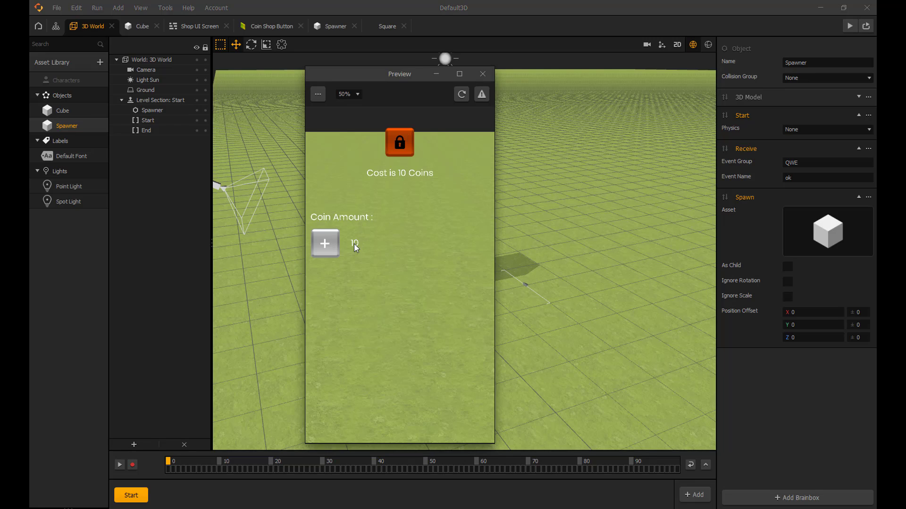
pyautogui.click(321, 245)
pyautogui.click(321, 244)
pyautogui.click(323, 244)
pyautogui.click(324, 244)
pyautogui.click(324, 244)
pyautogui.click(324, 244)
pyautogui.click(324, 244)
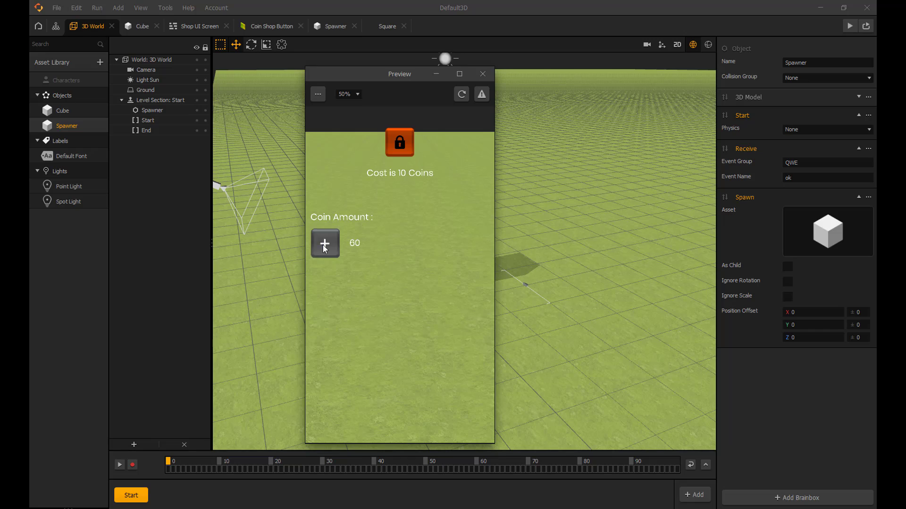
pyautogui.click(325, 244)
pyautogui.click(403, 140)
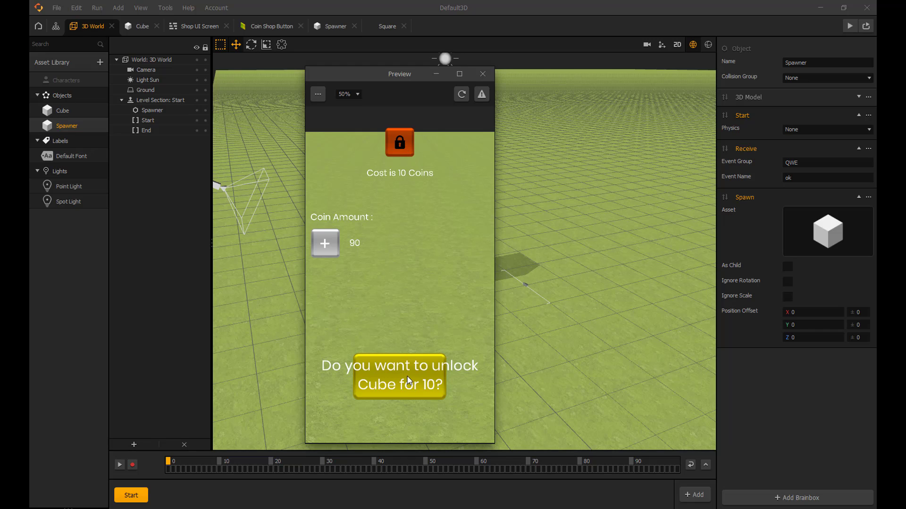
pyautogui.click(423, 395)
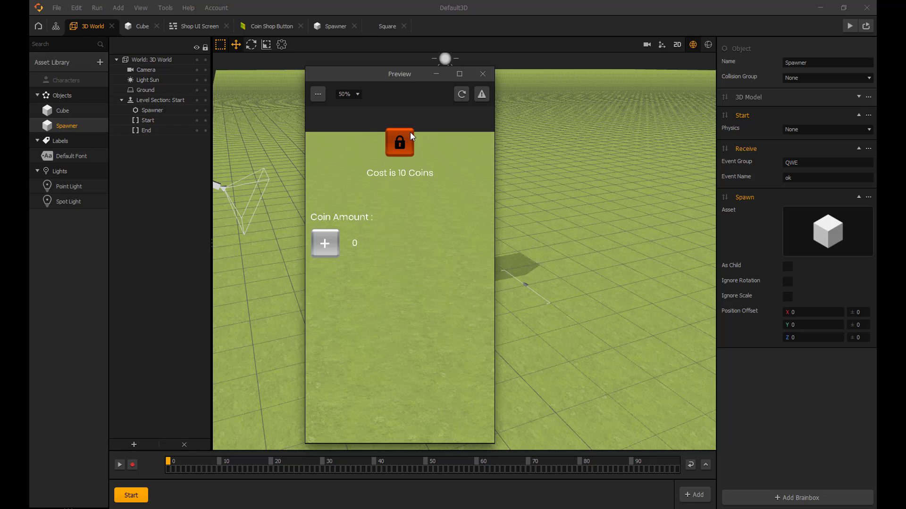
# Retest the purchase from zero coins by adding 10 coins once and unlocking the cube for 10.
pyautogui.click(326, 244)
pyautogui.click(399, 140)
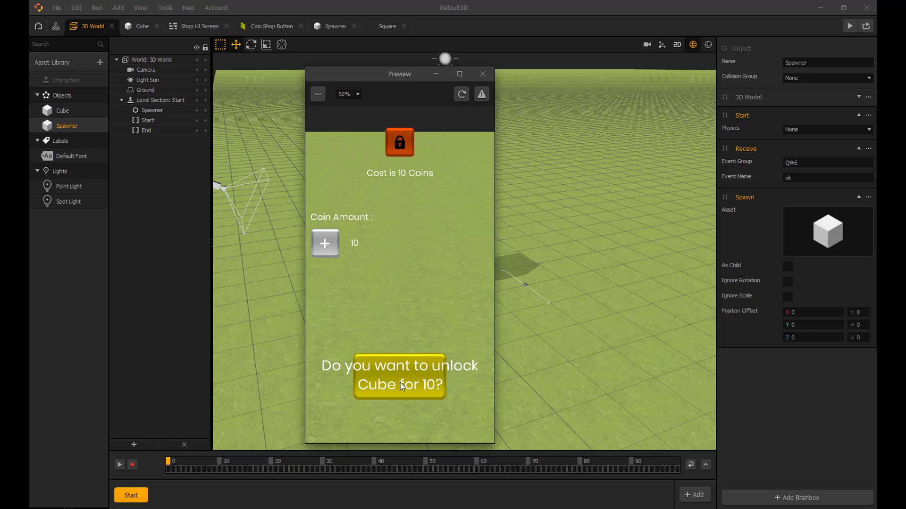
pyautogui.click(424, 397)
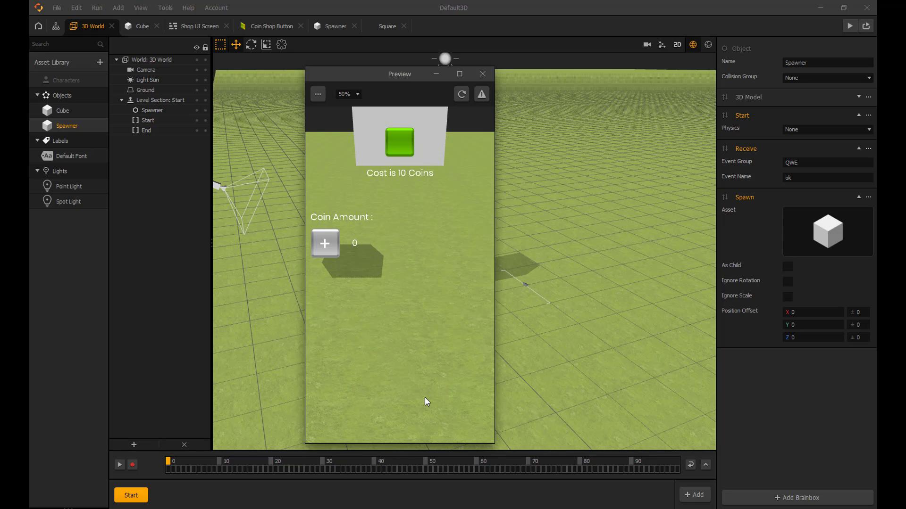